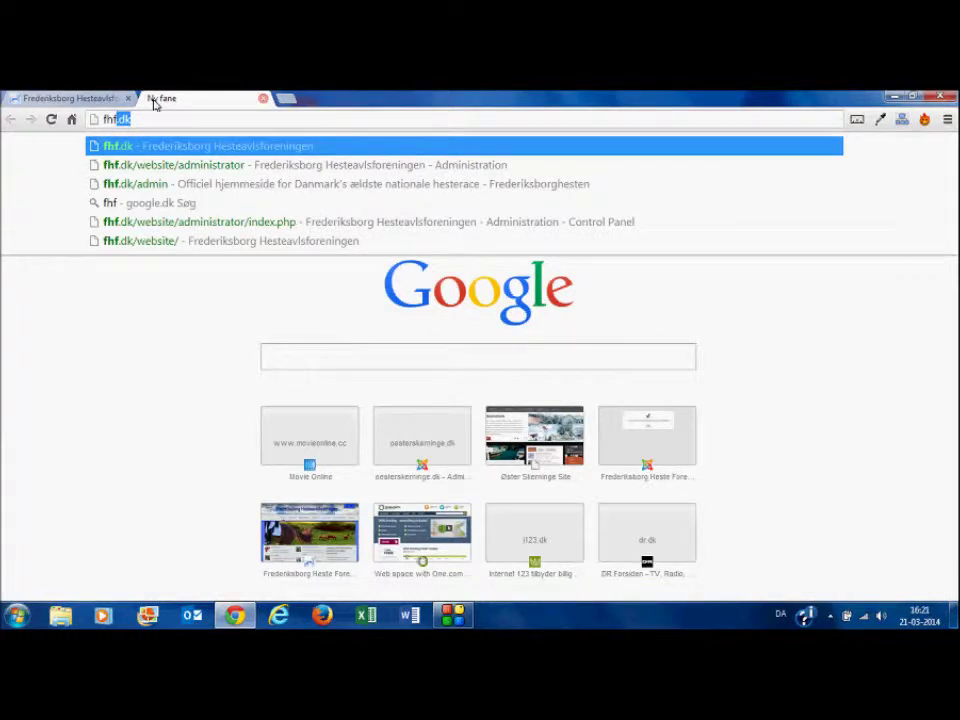
Step: Go to the fhf.dk/website/administrator login page in Chrome via the address bar suggestion
key("Down")
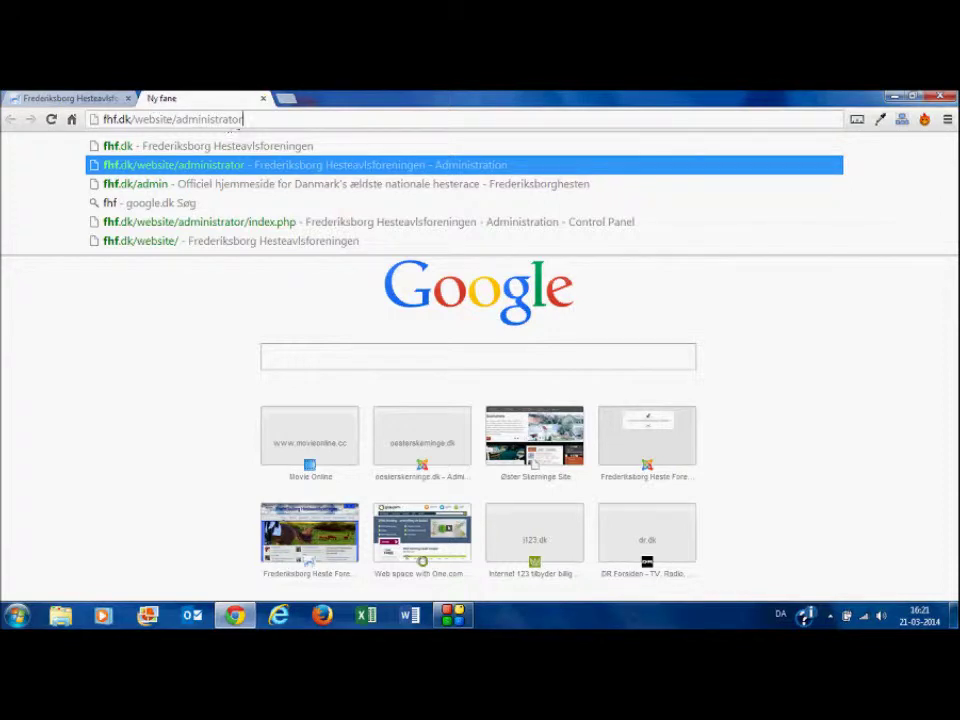
left_click_drag(248, 119, 100, 119)
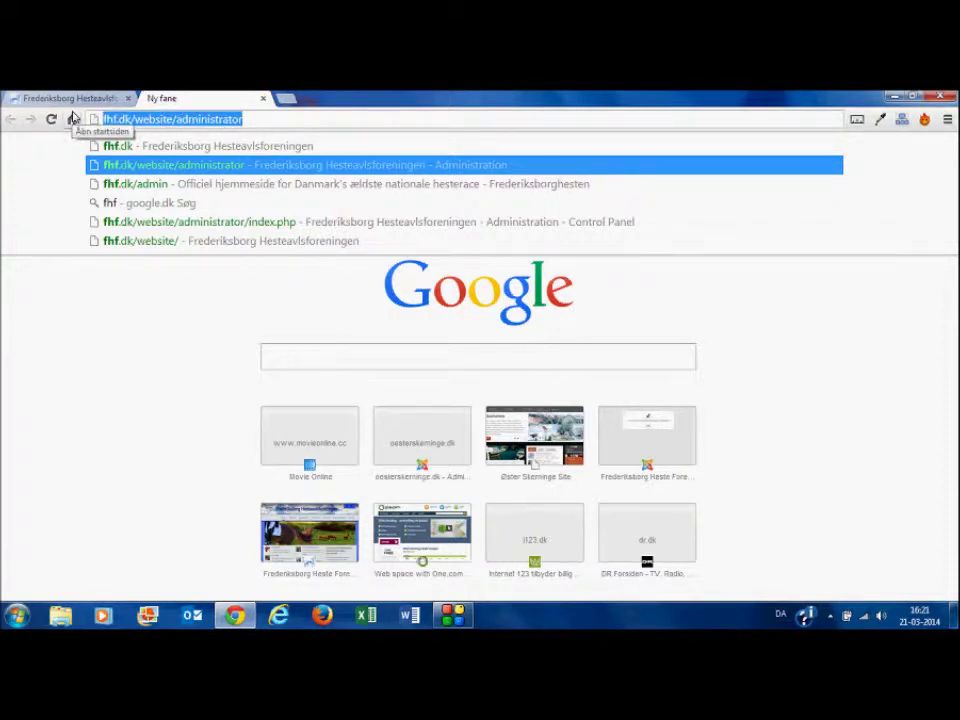
key("Return")
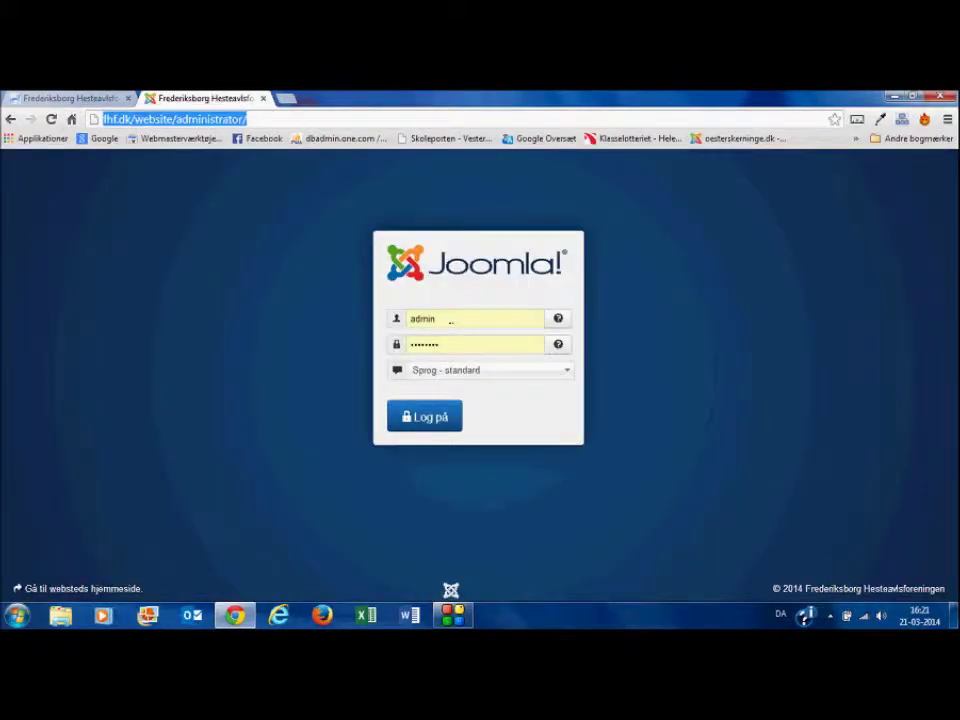
Step: Log in to the fhf.dk administration with the autofilled username and password
left_click(450, 320)
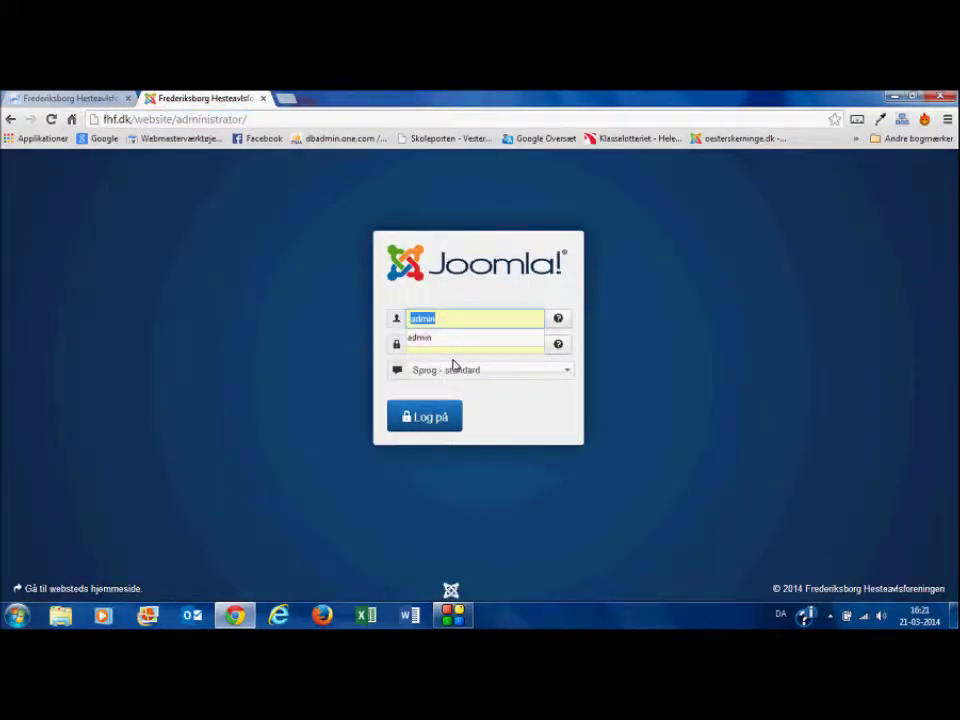
left_click(636, 397)
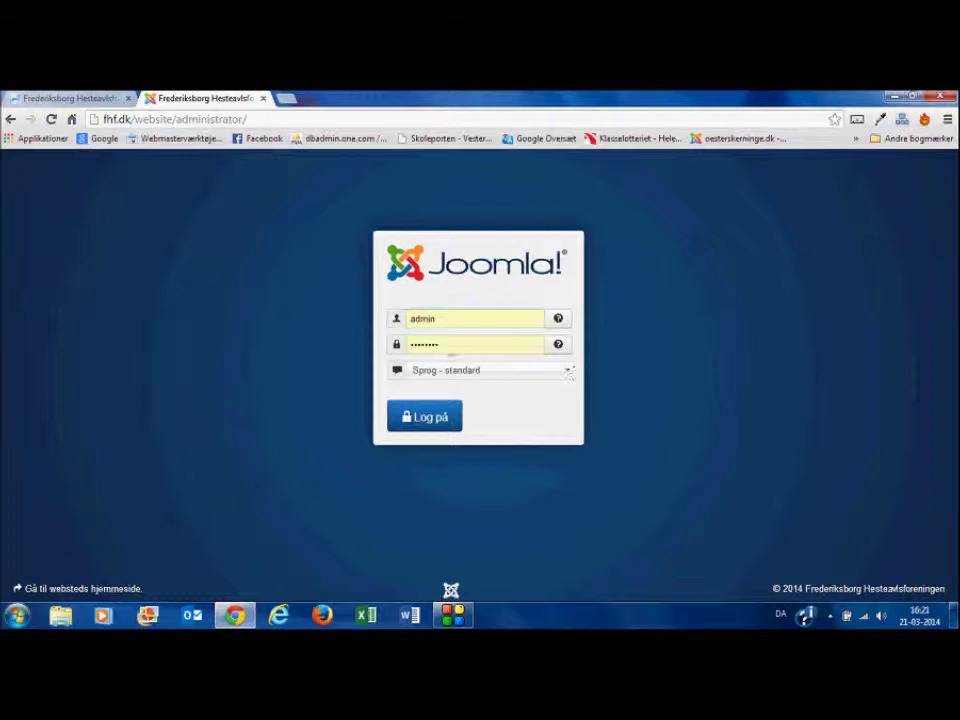
double_click(447, 345)
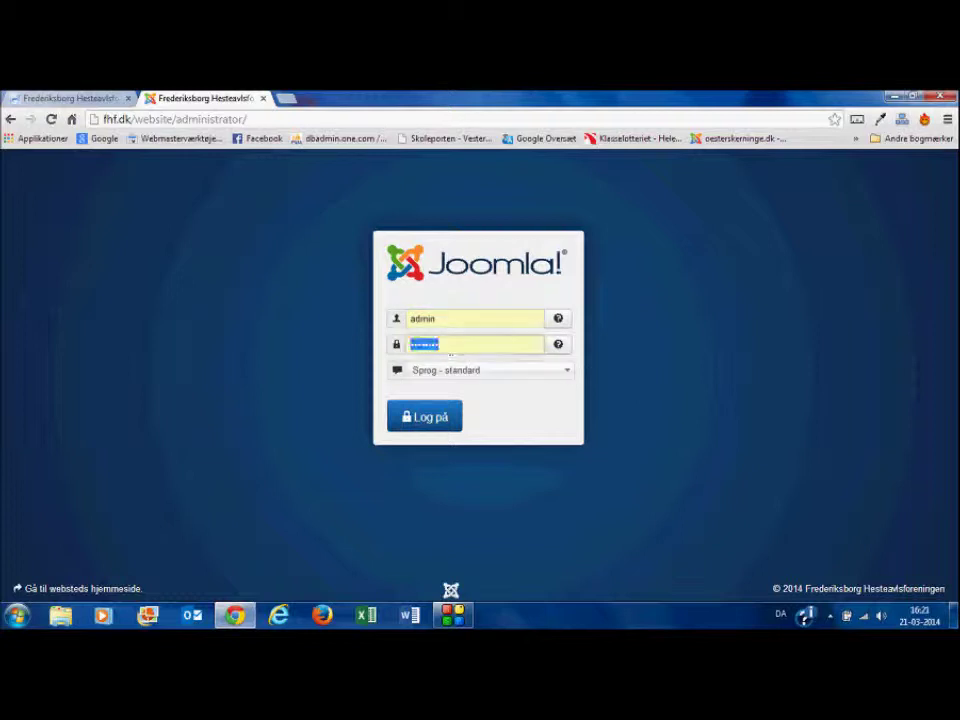
left_click(426, 420)
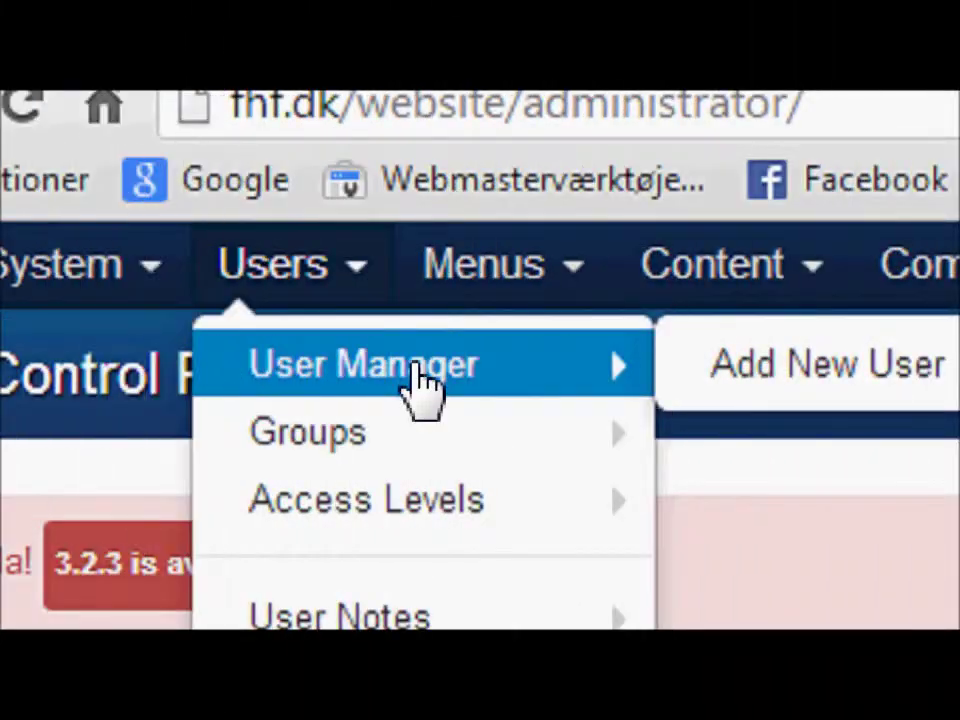
Step: Look over the Components menu and its Contacts entry
left_click(930, 265)
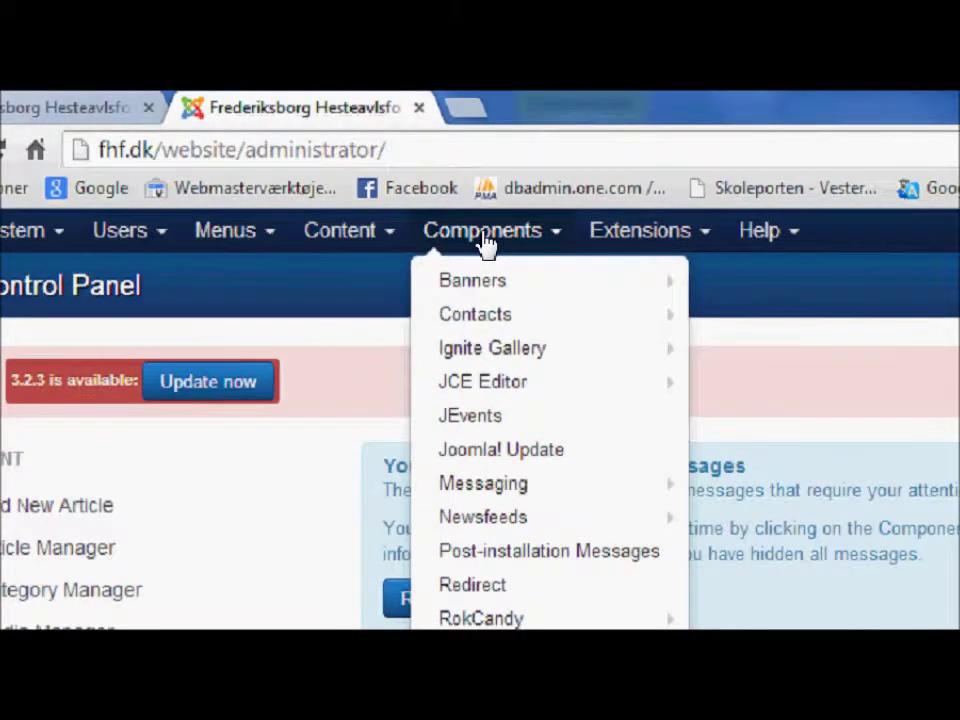
mouse_move(493, 315)
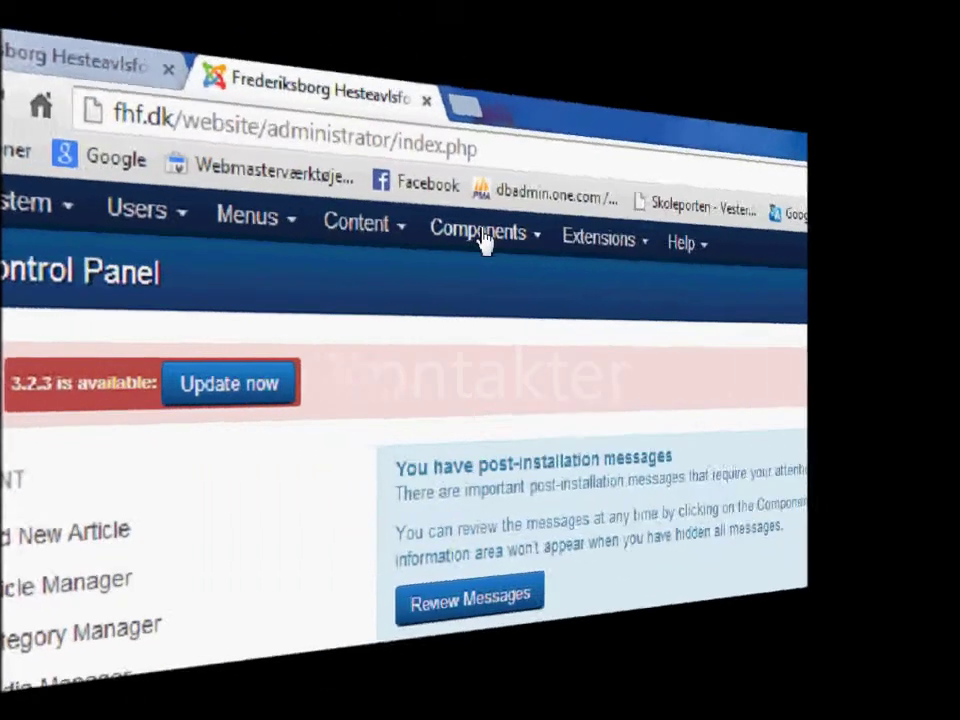
Step: Go to Components > Contacts > Contacts to list all the site's contacts
left_click(485, 240)
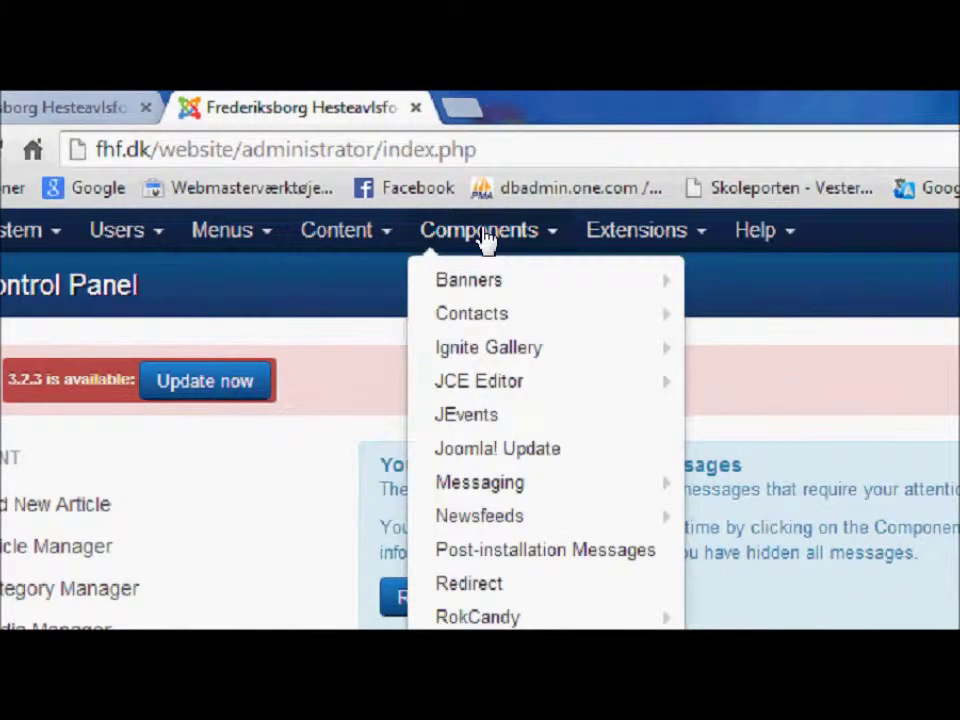
mouse_move(476, 317)
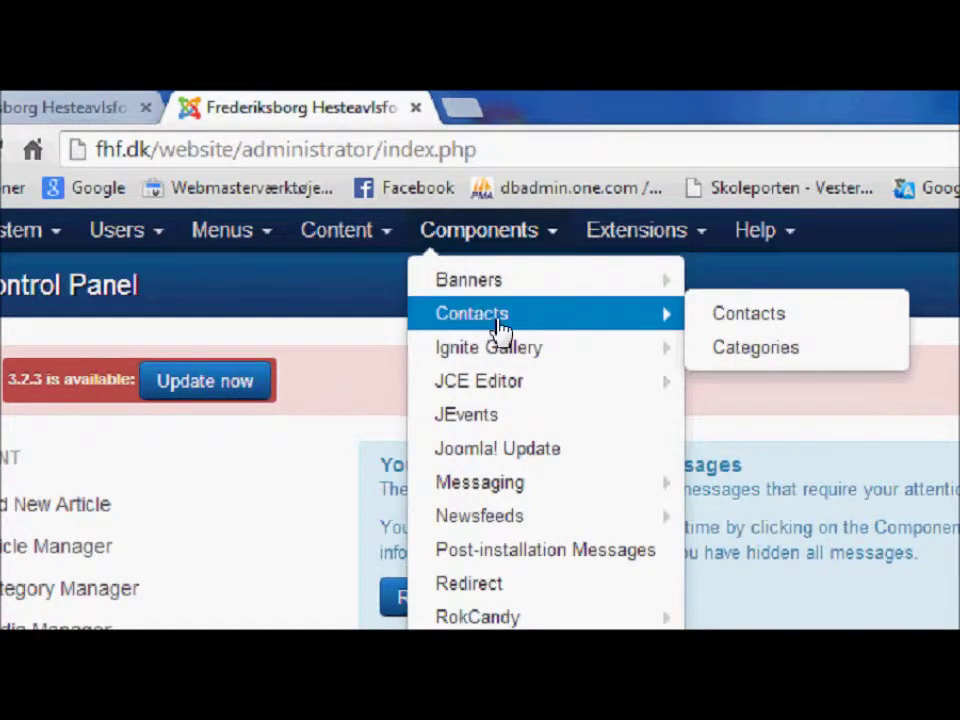
left_click(747, 315)
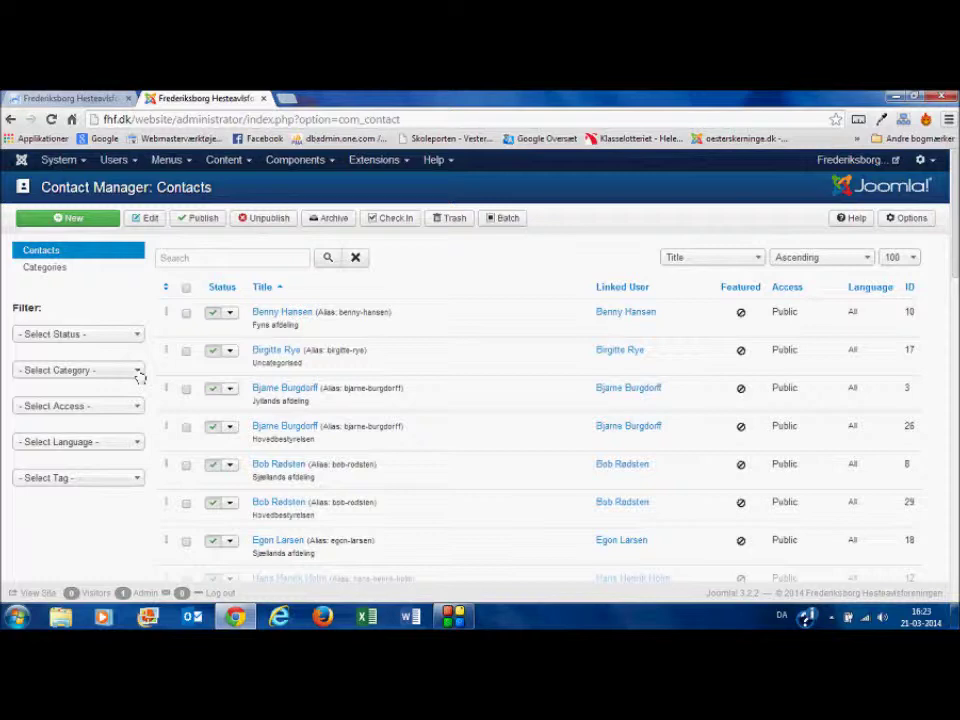
Step: Filter contacts to the Jyllands afdeling category and start a new contact
left_click(138, 373)
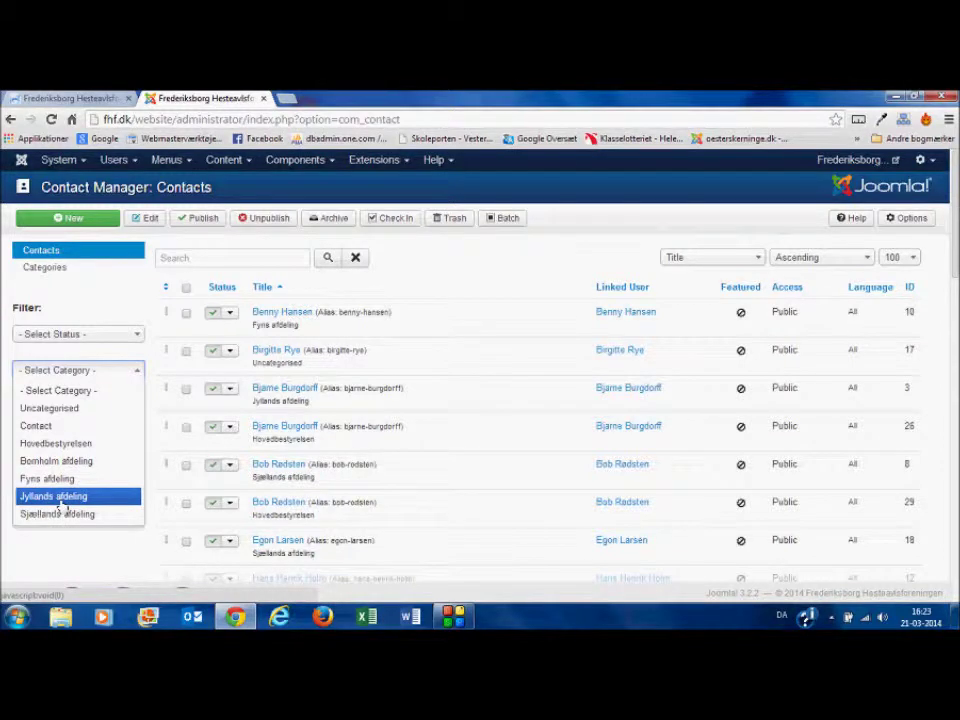
left_click(60, 500)
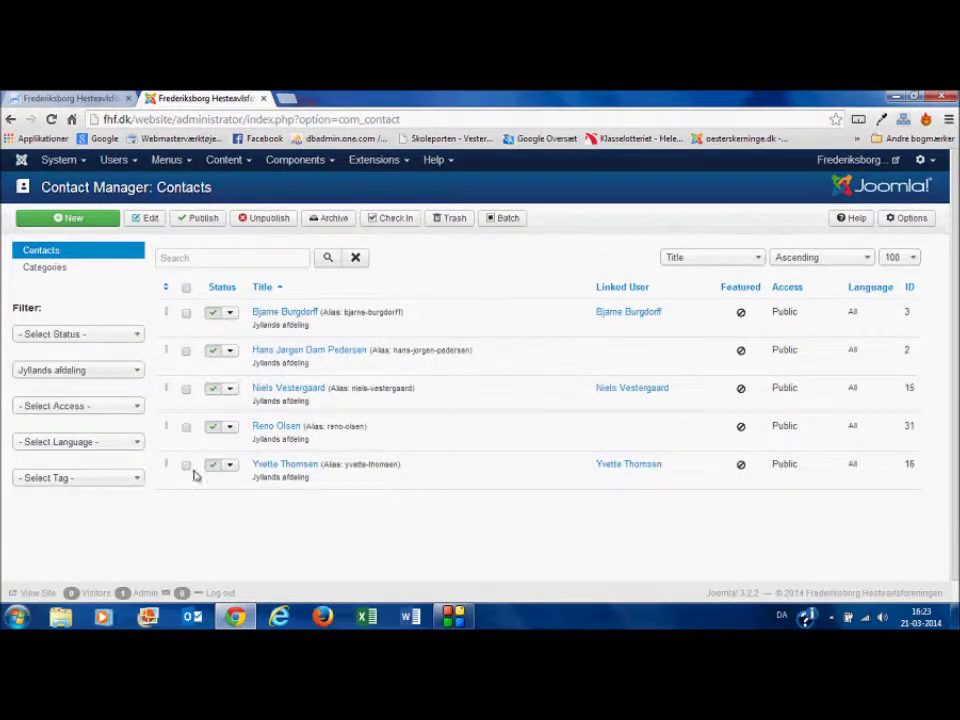
left_click(73, 219)
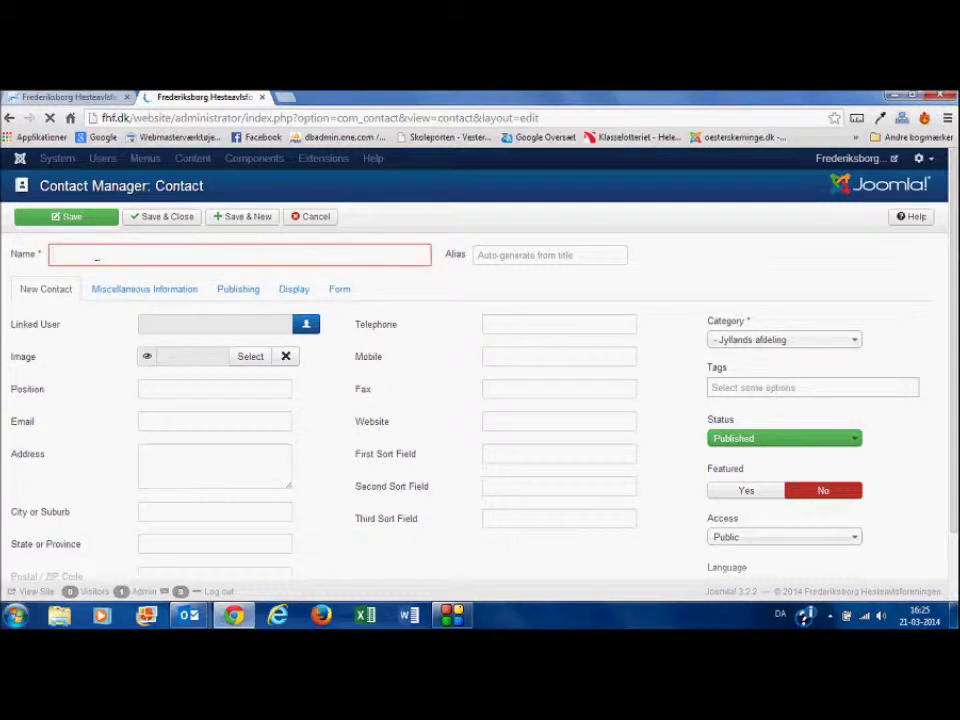
Step: Enter 'Navn på Kontakt' as the name and pick Sekretær as the position
type("Na")
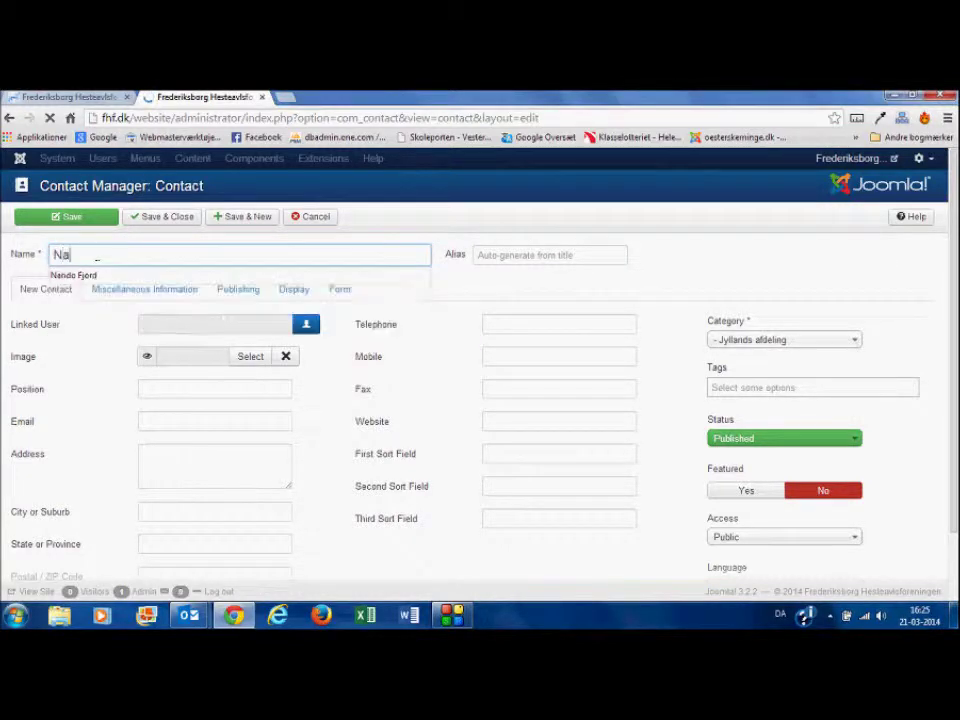
type("vn p")
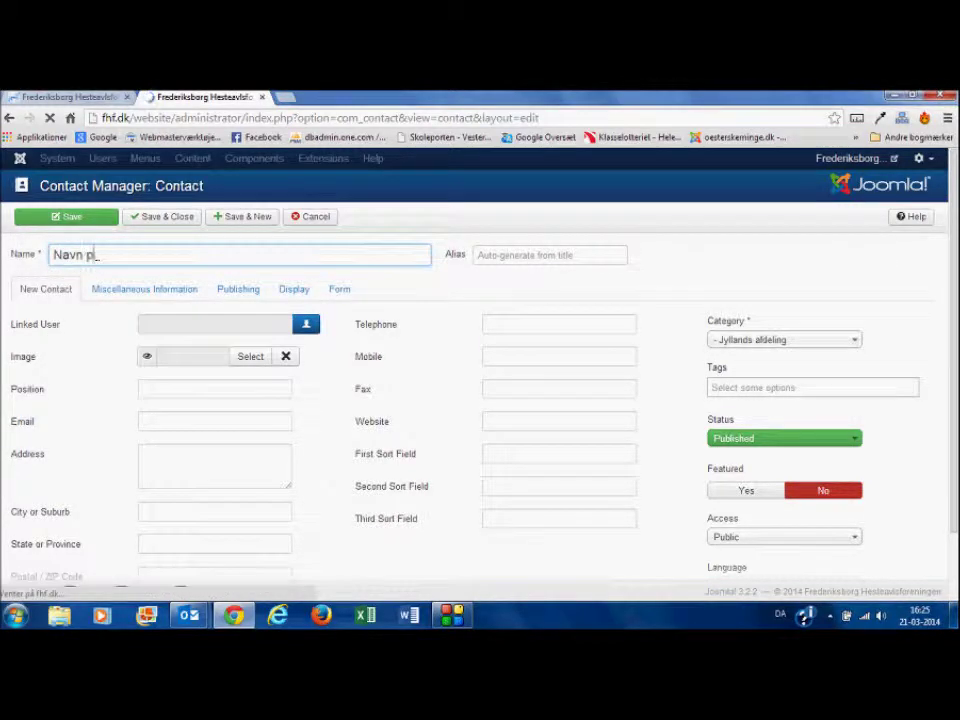
type("å Kontakt")
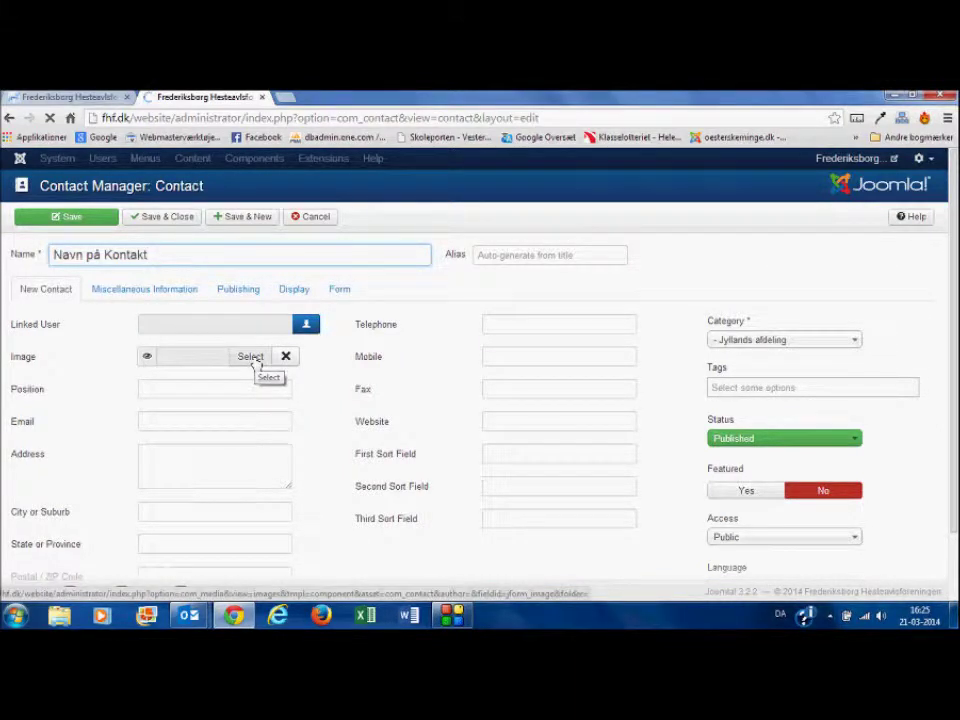
left_click(168, 395)
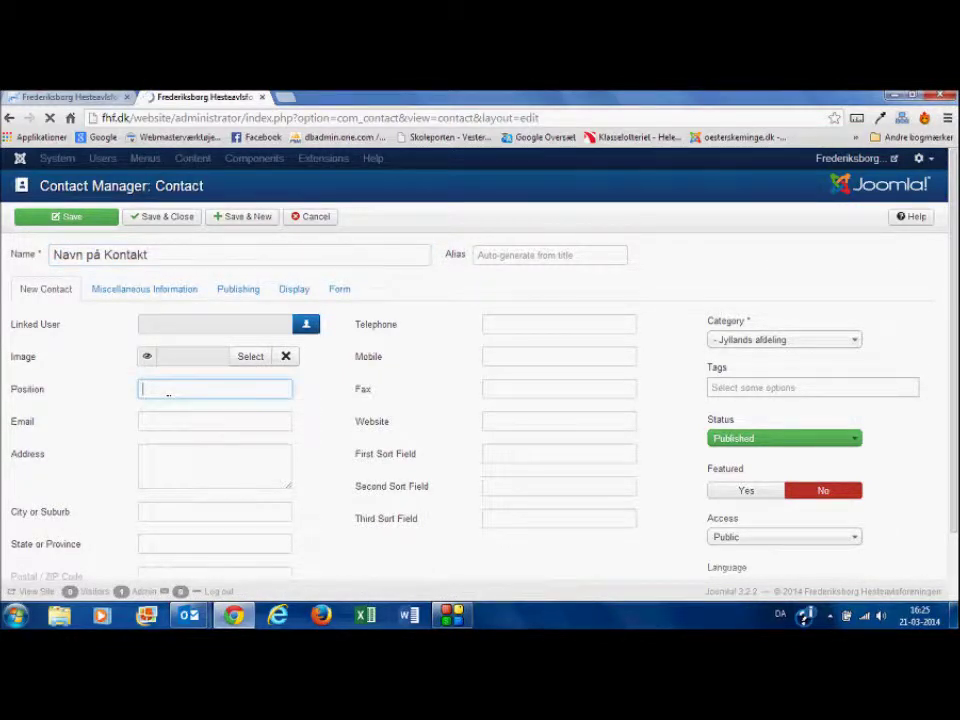
type("Formand")
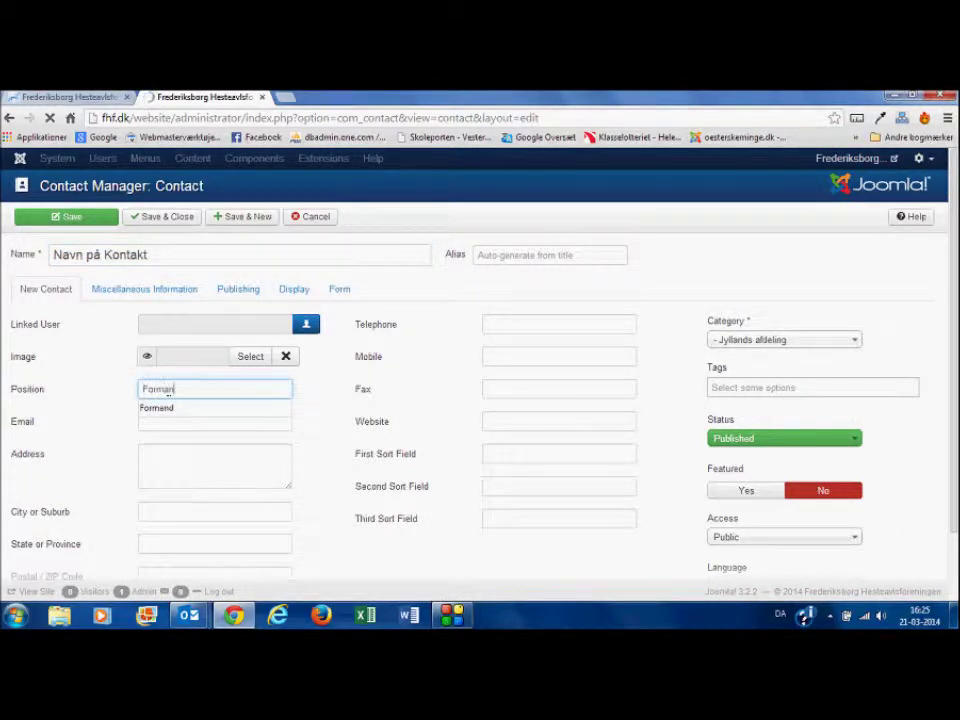
key("BackSpace")
key("BackSpace")
key("BackSpace")
key("BackSpace")
key("BackSpace")
key("BackSpace")
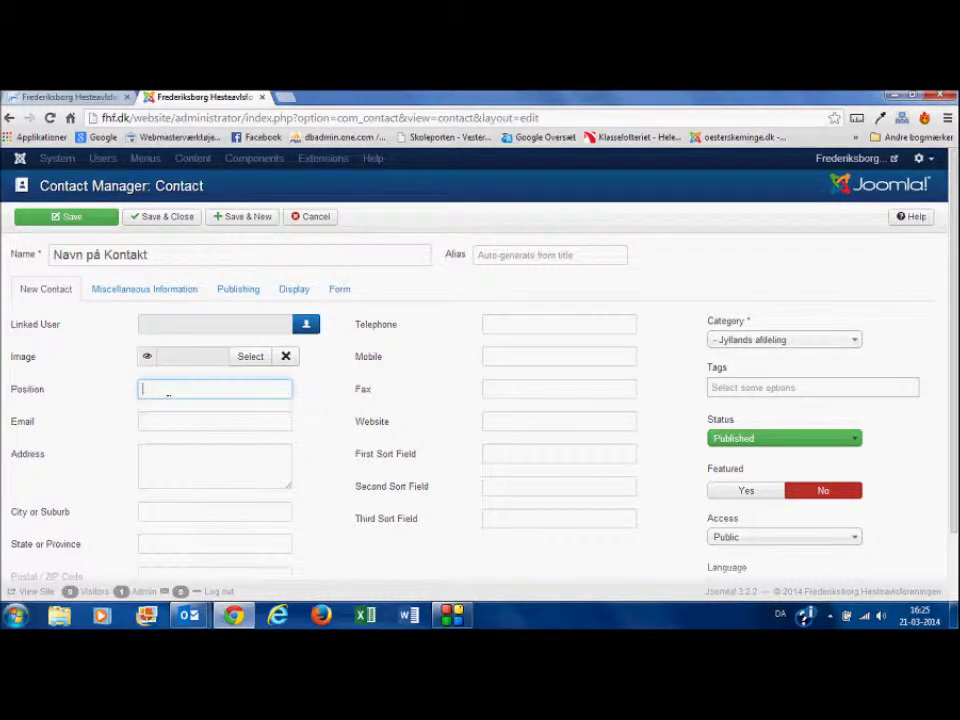
type("S")
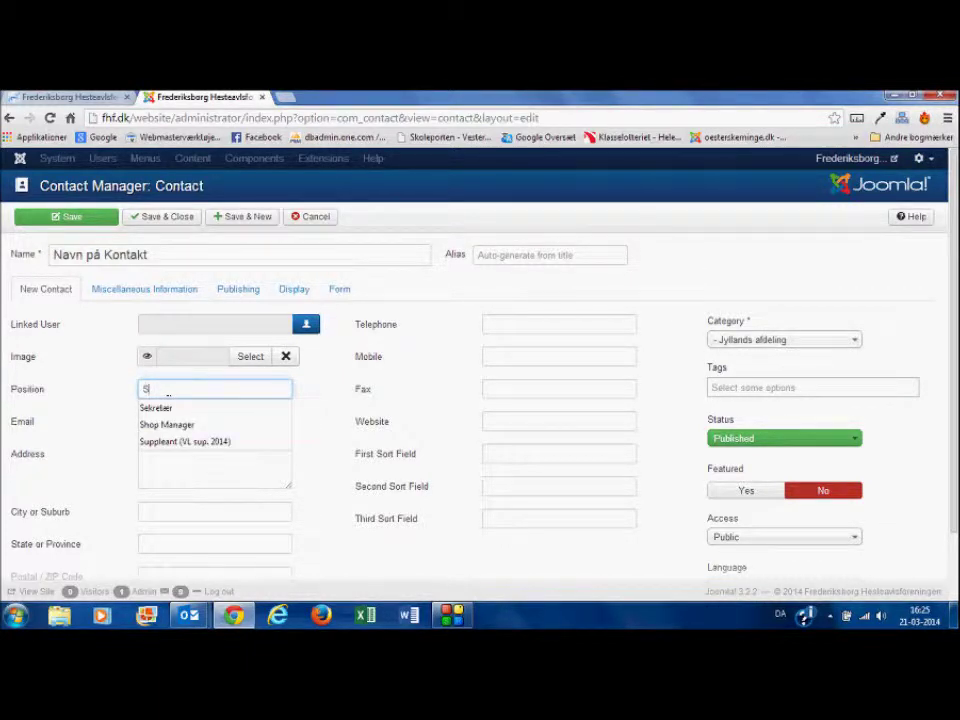
type("e")
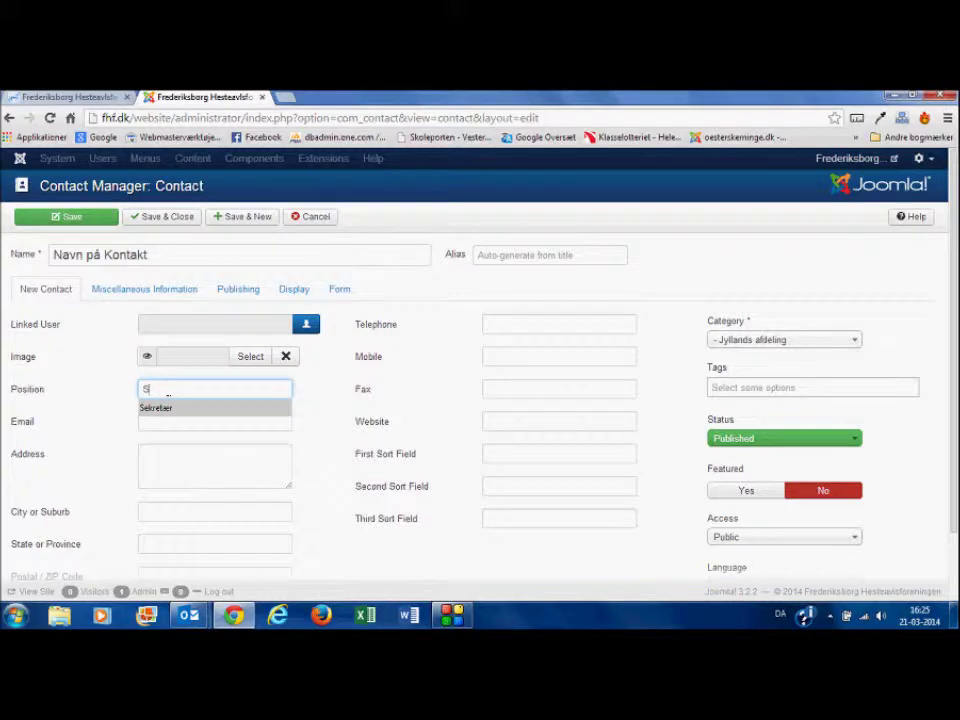
left_click(167, 405)
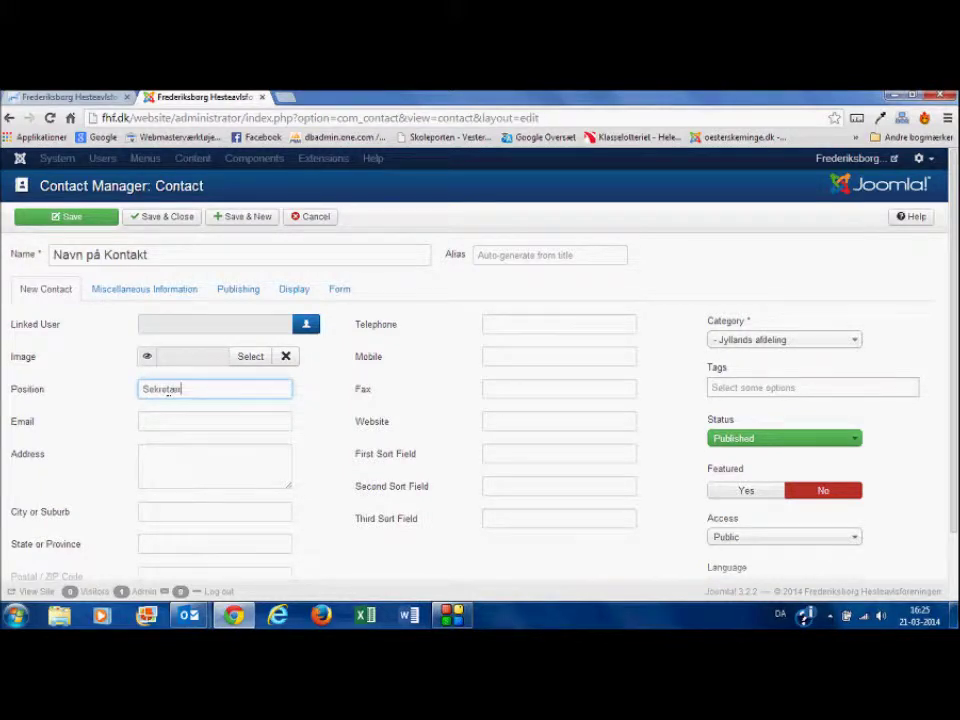
left_click(154, 423)
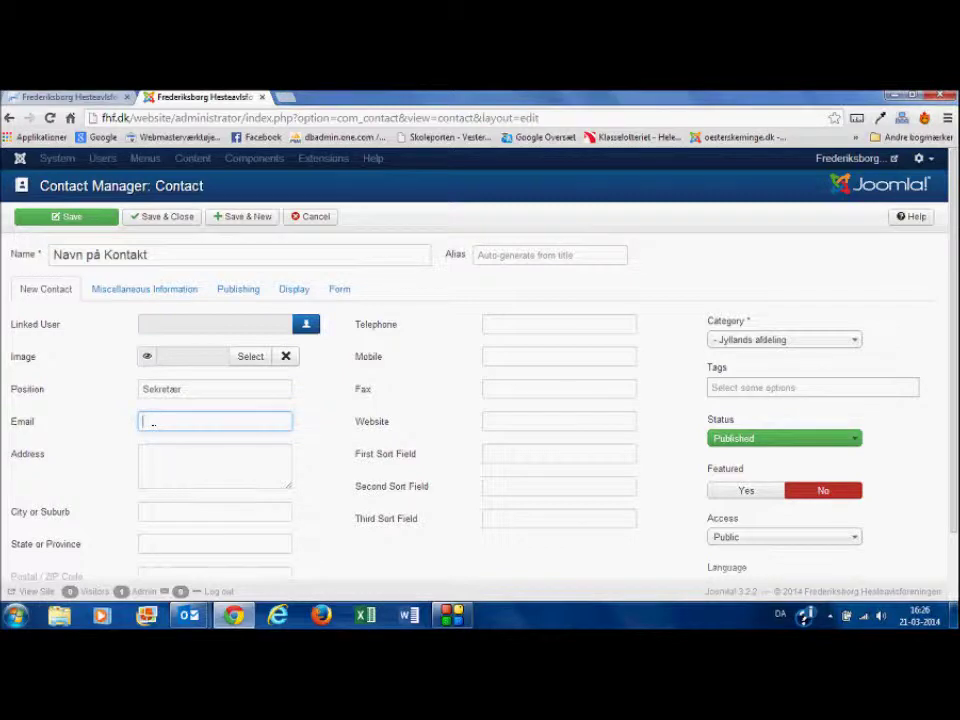
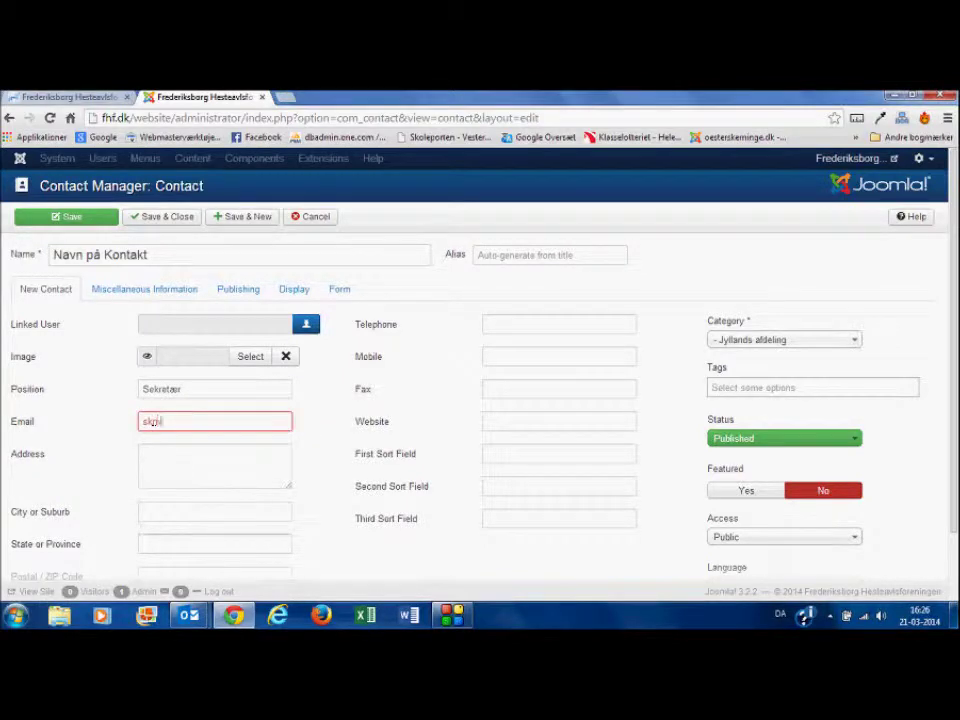
Step: Fill in the contact's e-mail address and mobile number
left_click(166, 459)
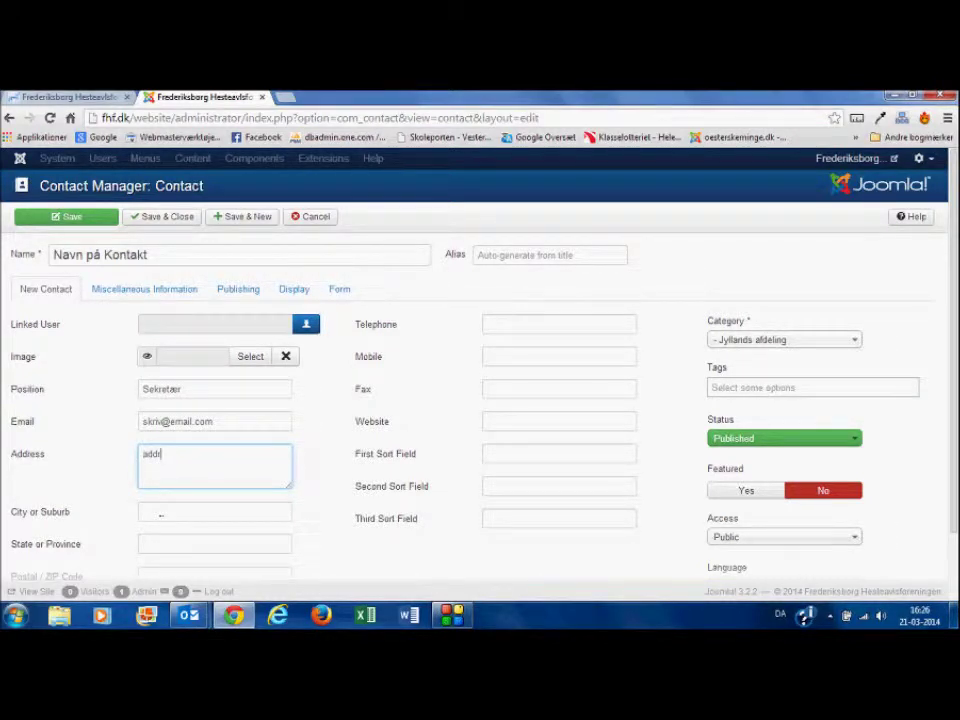
left_click(504, 358)
type("9876543")
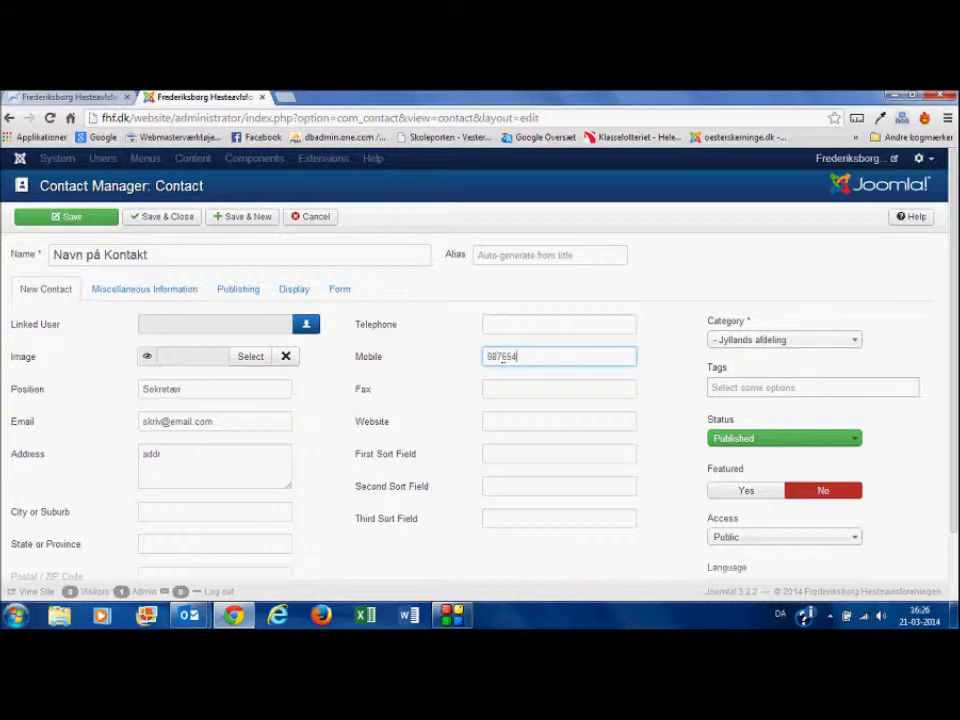
Step: Keep category Jyllands afdeling and status Published, then Save & Close
left_click(777, 342)
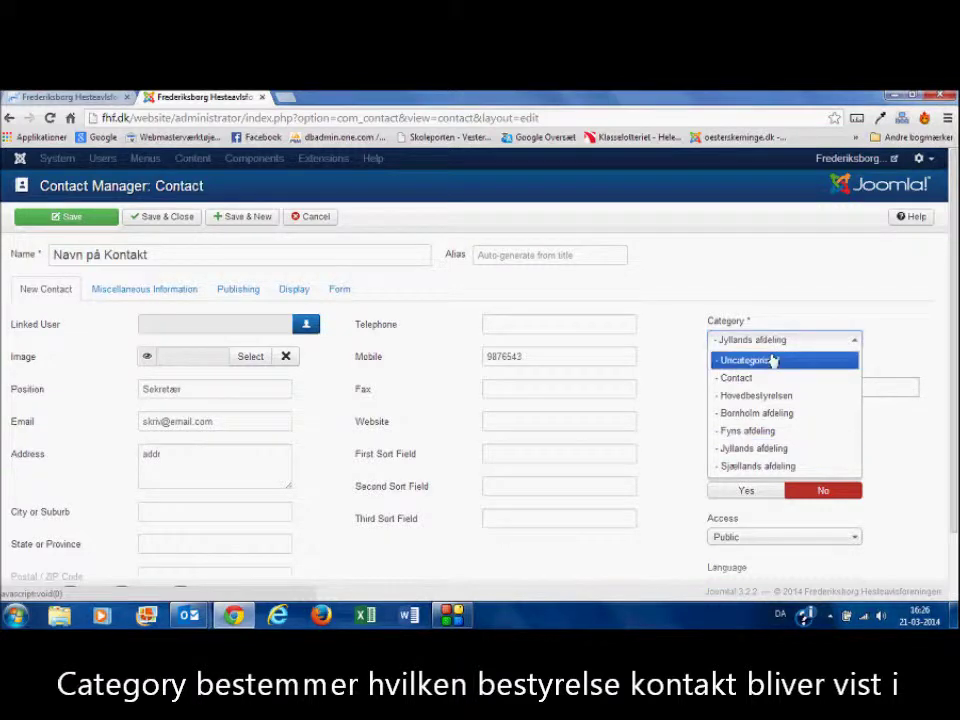
left_click(744, 450)
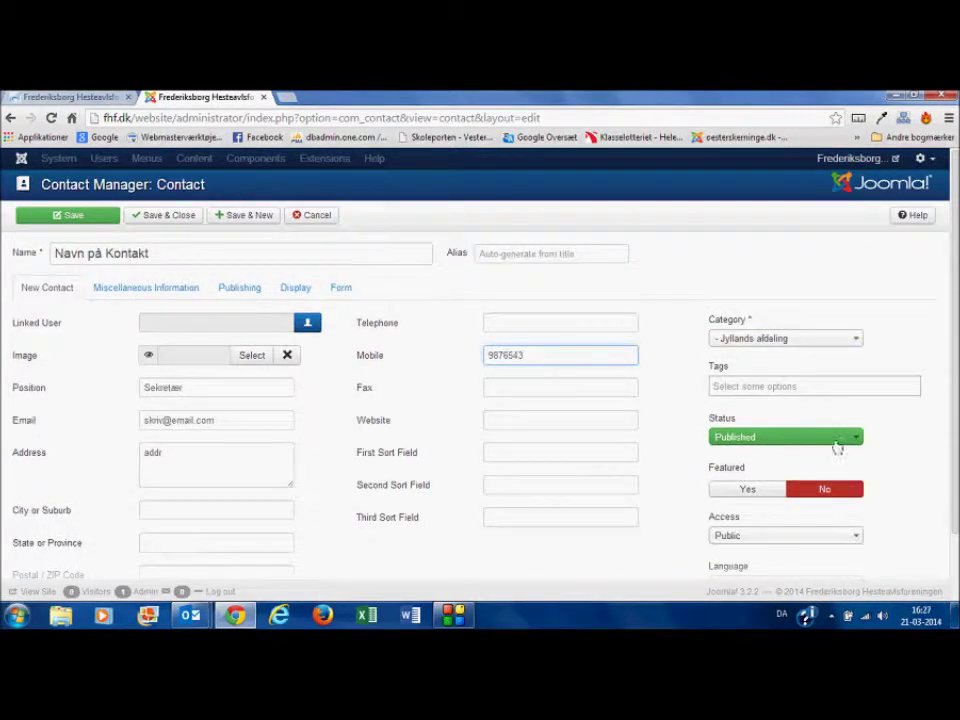
left_click(853, 440)
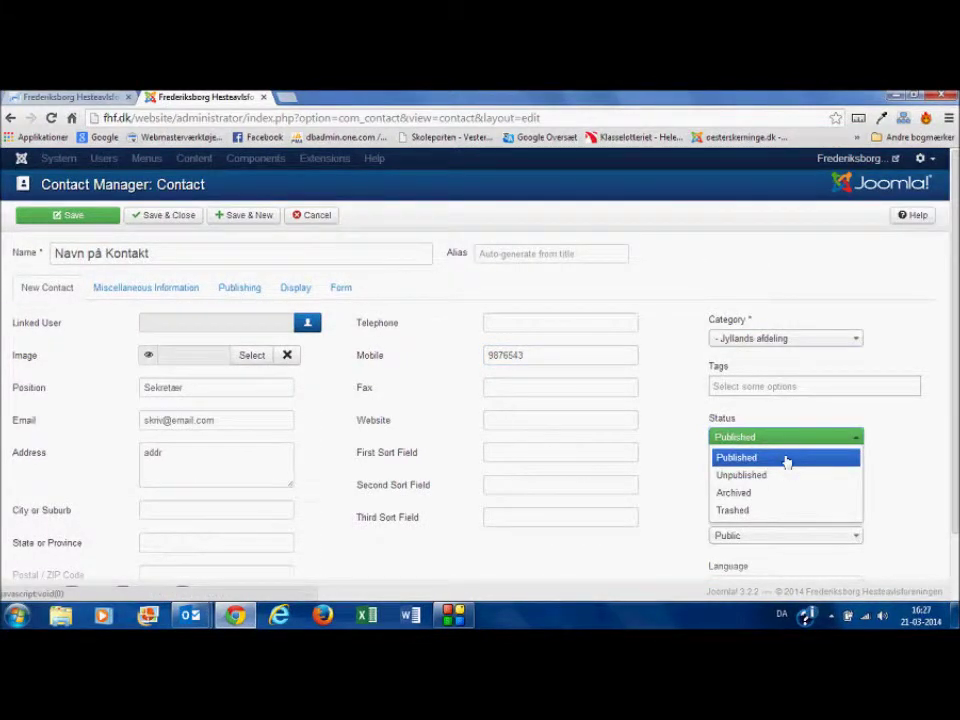
left_click(837, 440)
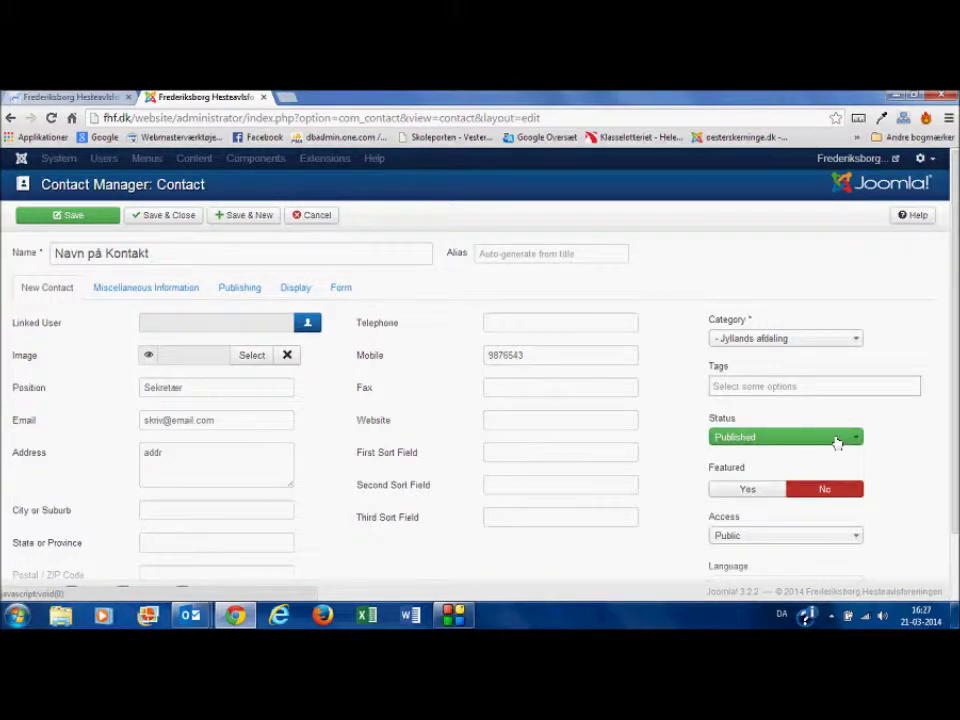
left_click(160, 216)
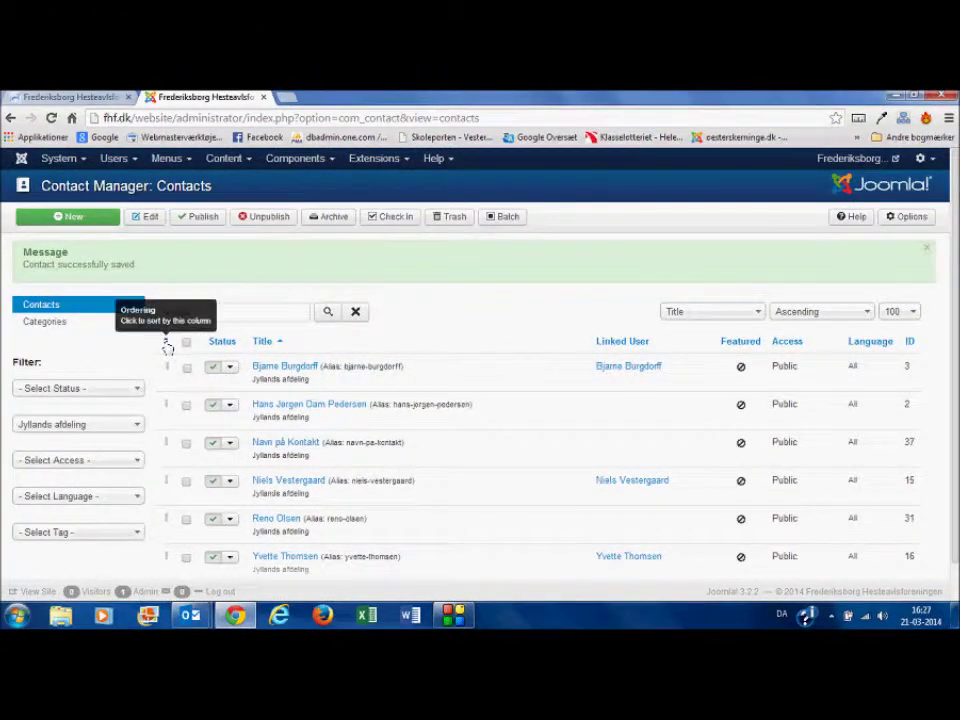
Step: Sort by the Ordering column and drag Navn på Kontakt up to third place
left_click(167, 345)
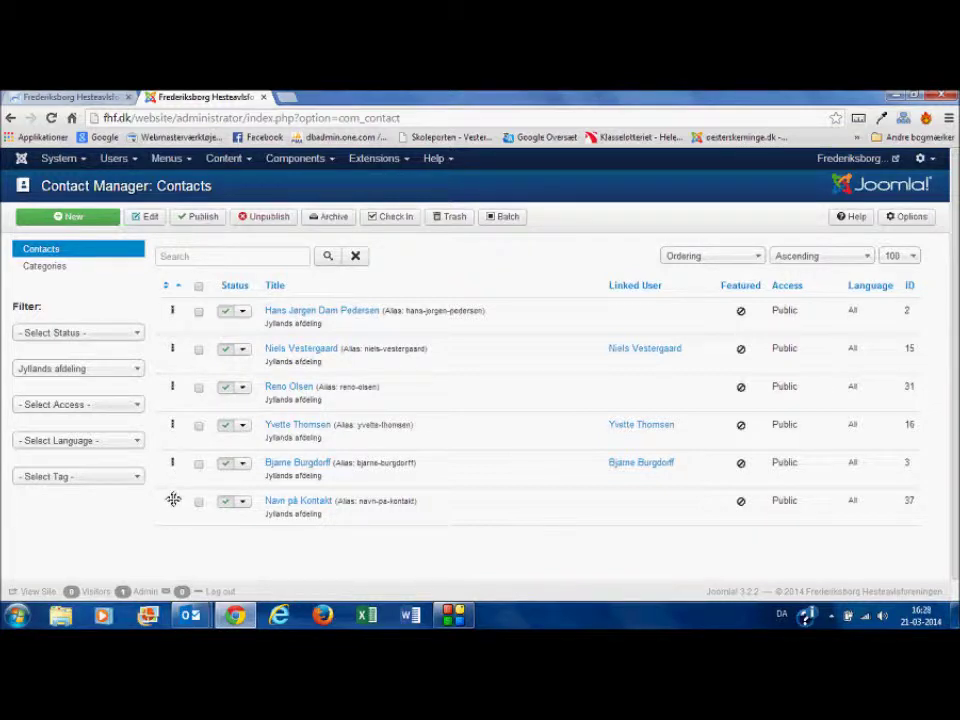
left_click_drag(173, 499, 180, 380)
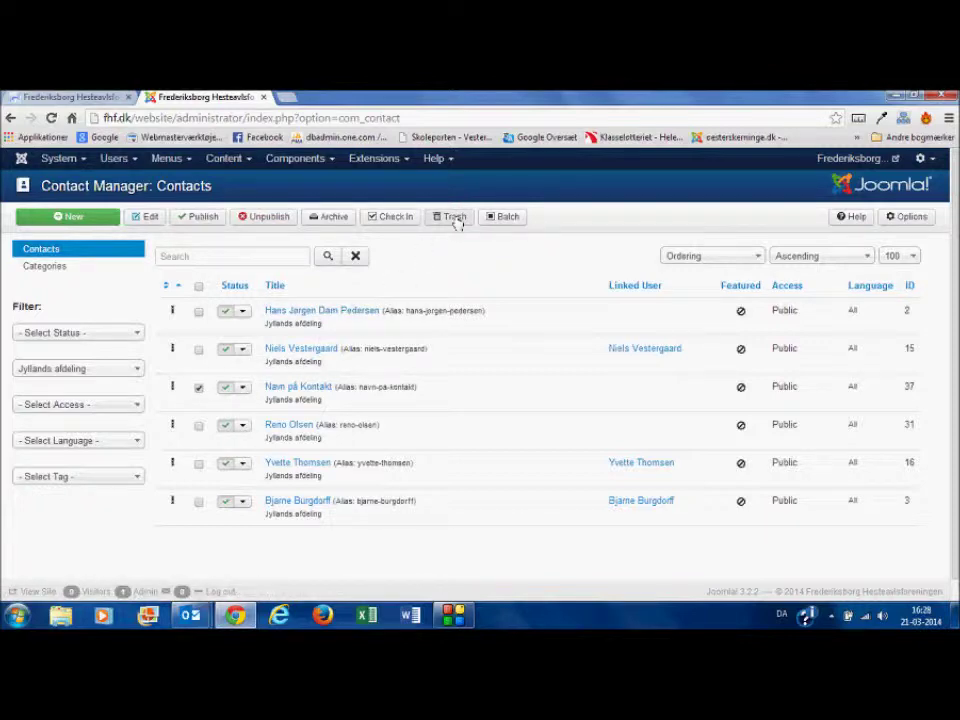
Step: Trash Navn på Kontakt and reset the category filter to '- Select Category -'
left_click(455, 217)
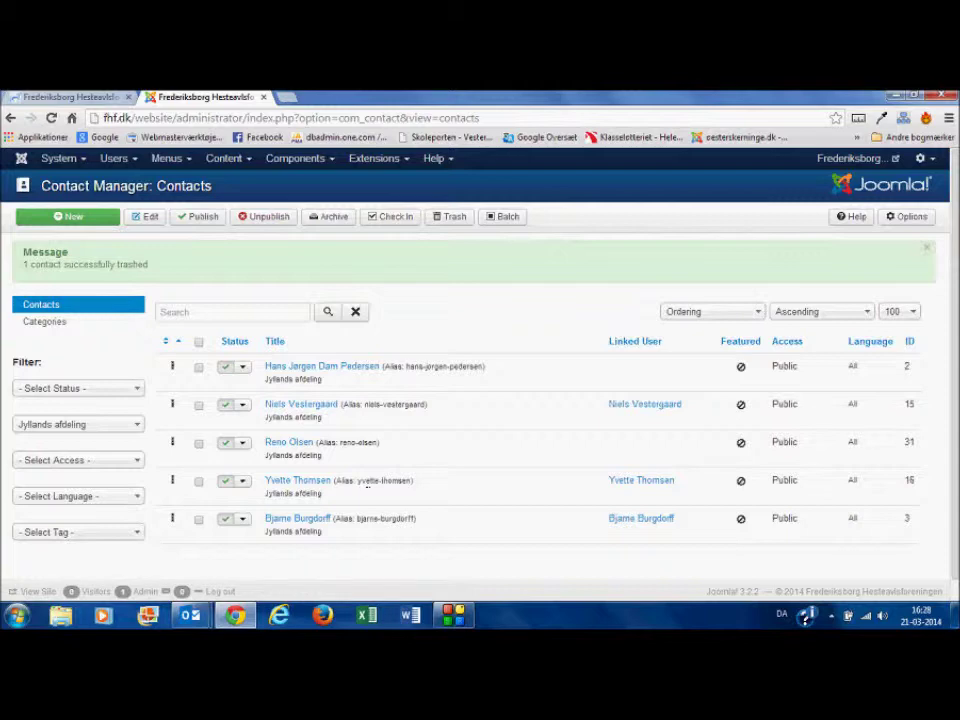
left_click(108, 427)
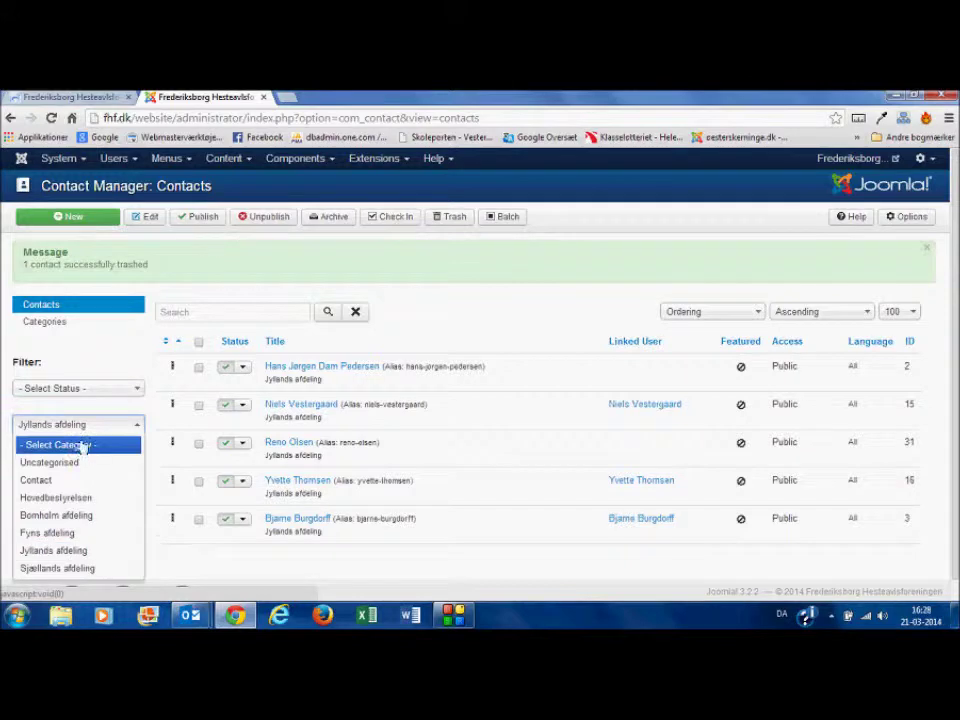
left_click(80, 449)
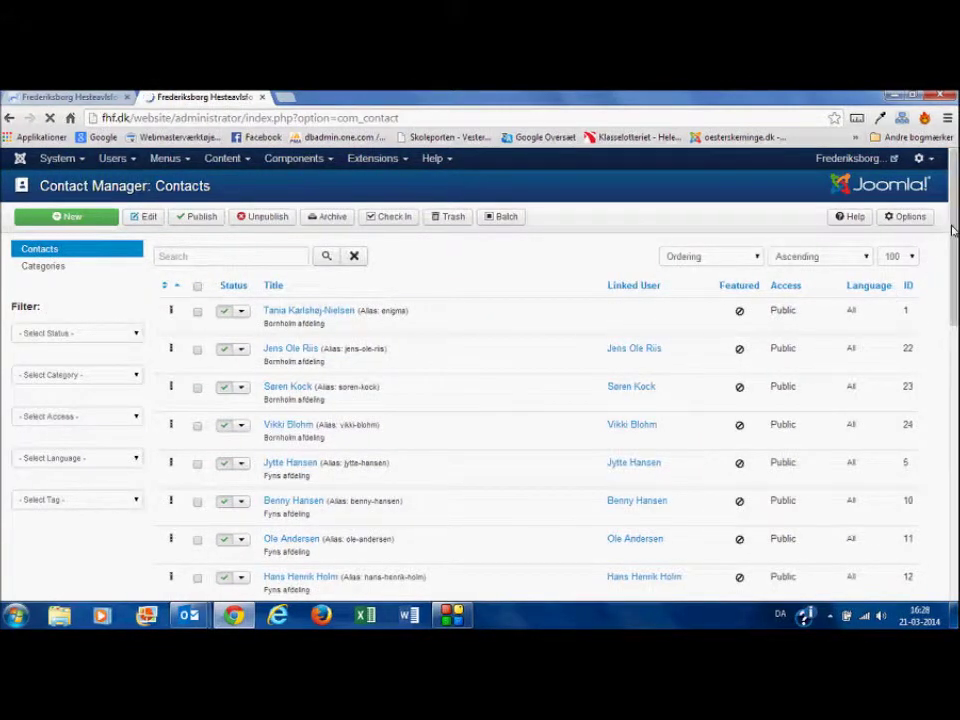
left_click_drag(952, 230, 951, 560)
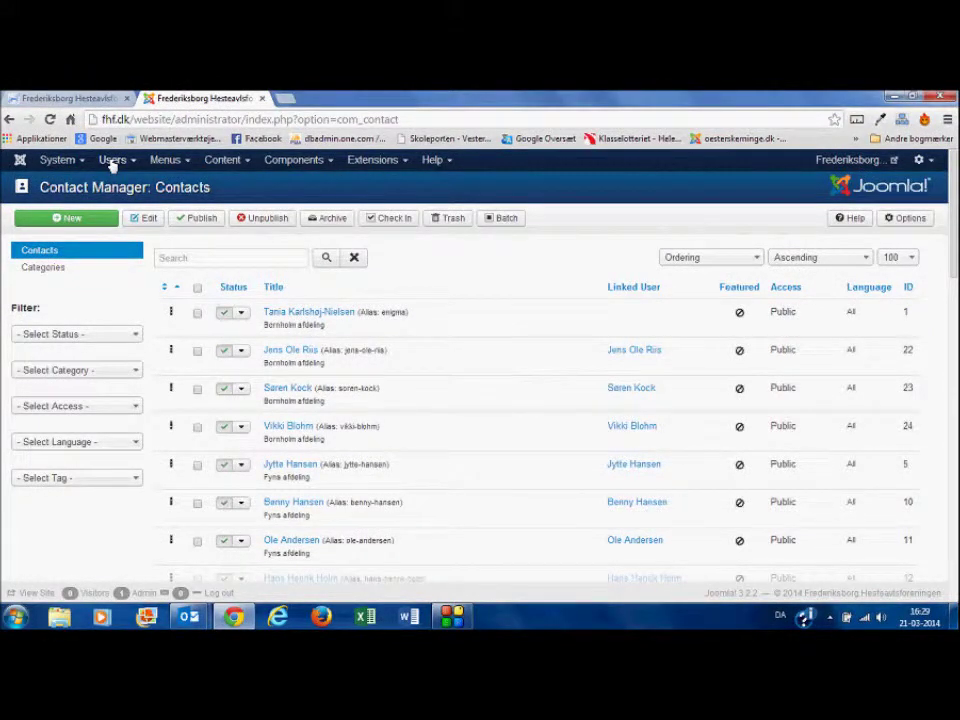
Step: Go to Users > User Manager and scroll through the list of site users
left_click(112, 162)
mouse_move(115, 188)
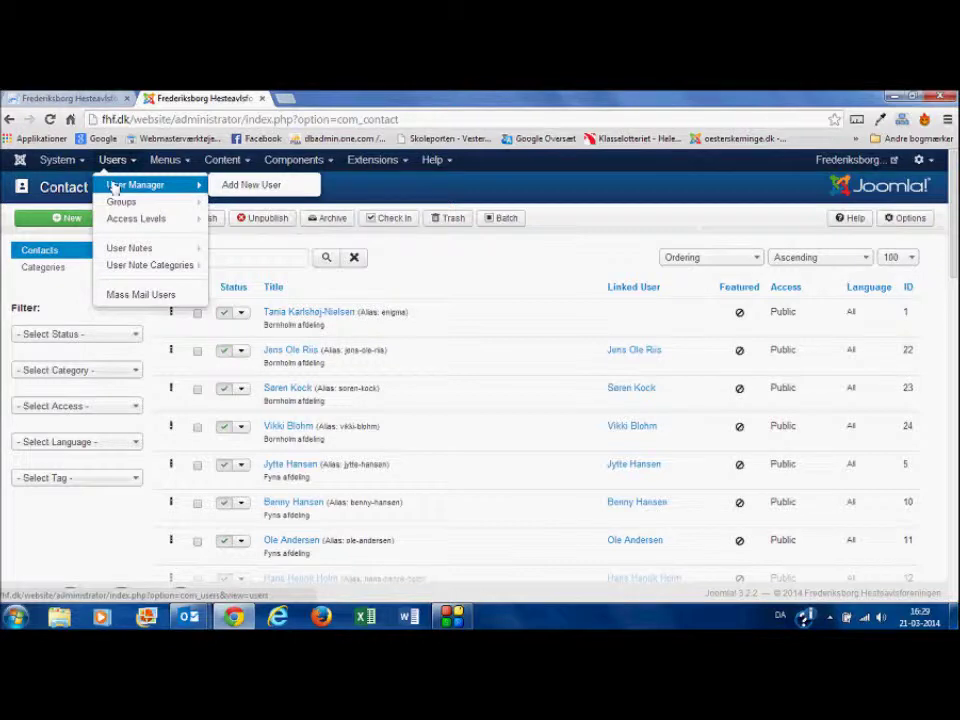
left_click(115, 188)
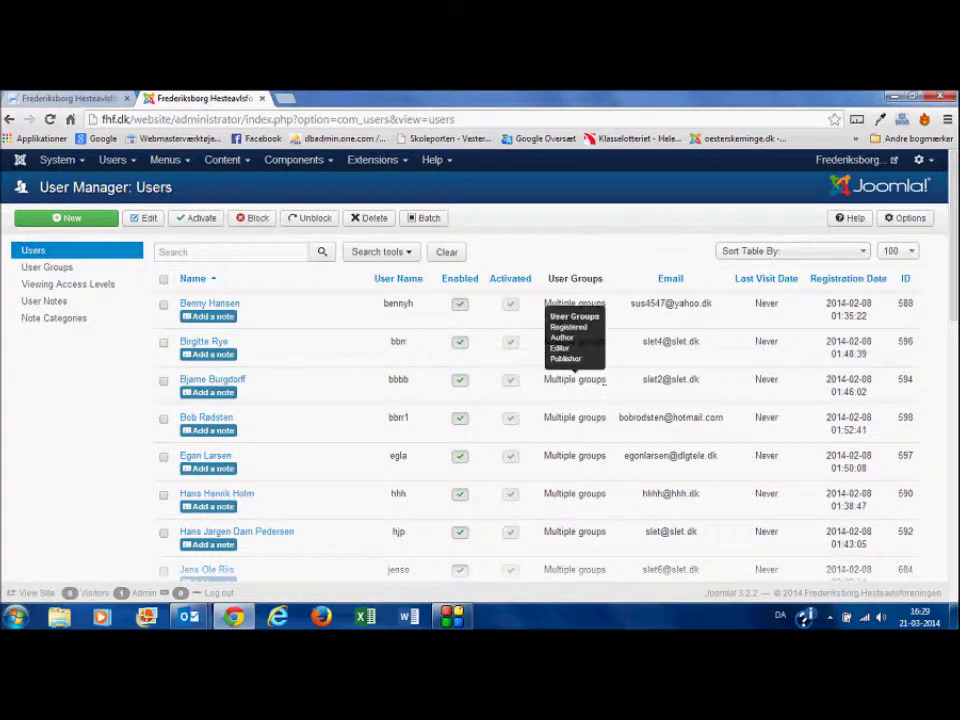
mouse_move(955, 280)
left_mouse_down()
mouse_move(957, 560)
mouse_move(957, 292)
left_mouse_up()
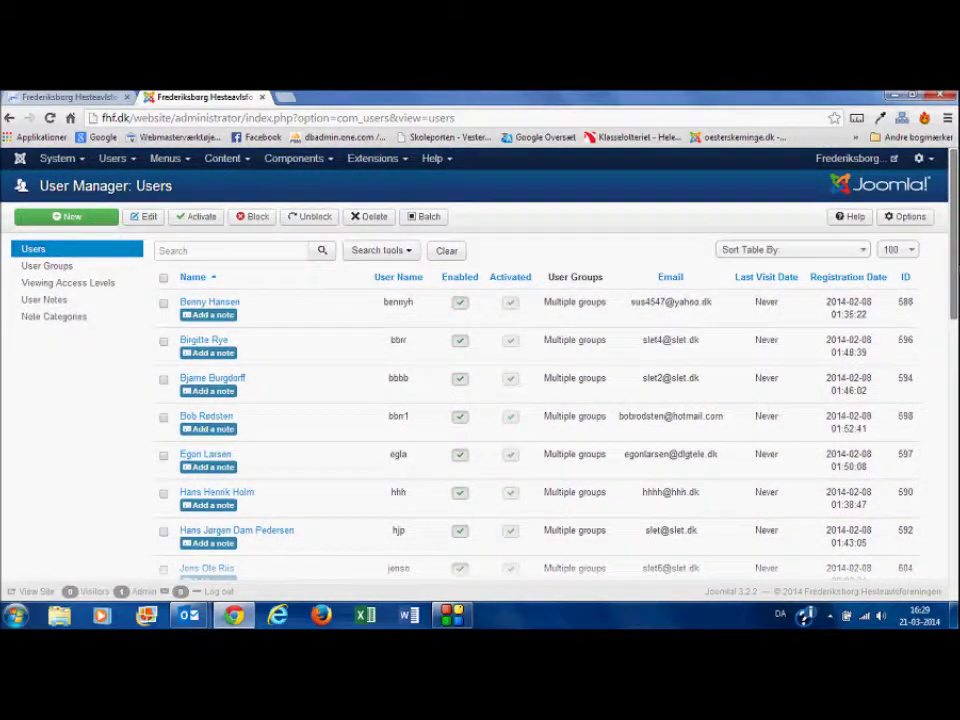
scroll(480, 390, "down", 3)
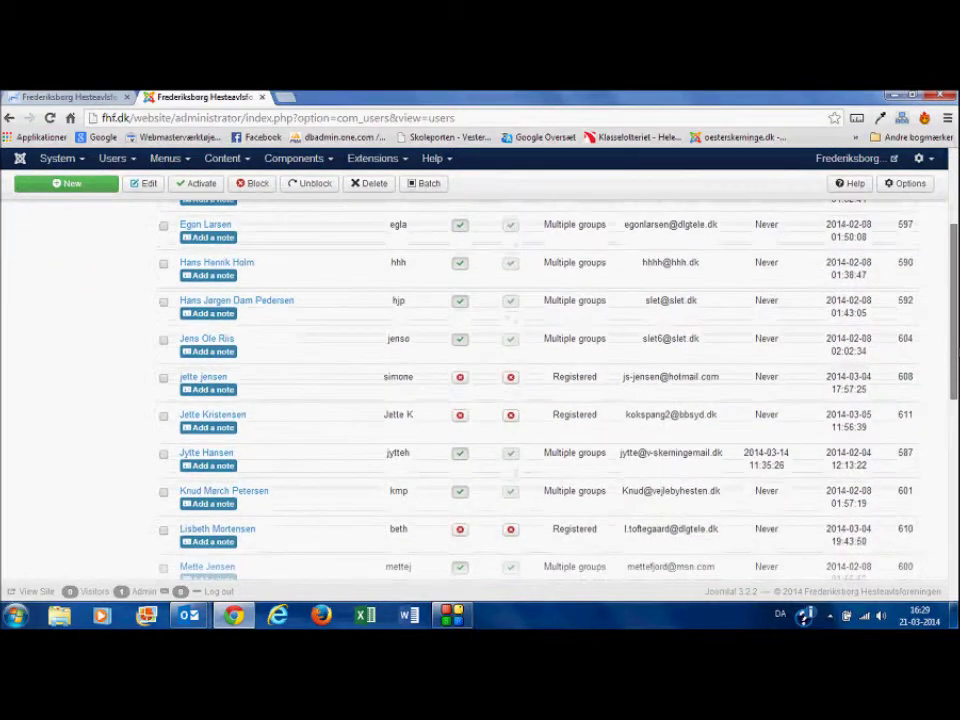
Step: Open the user last active on 2014-03-14 for editing
left_click(204, 455)
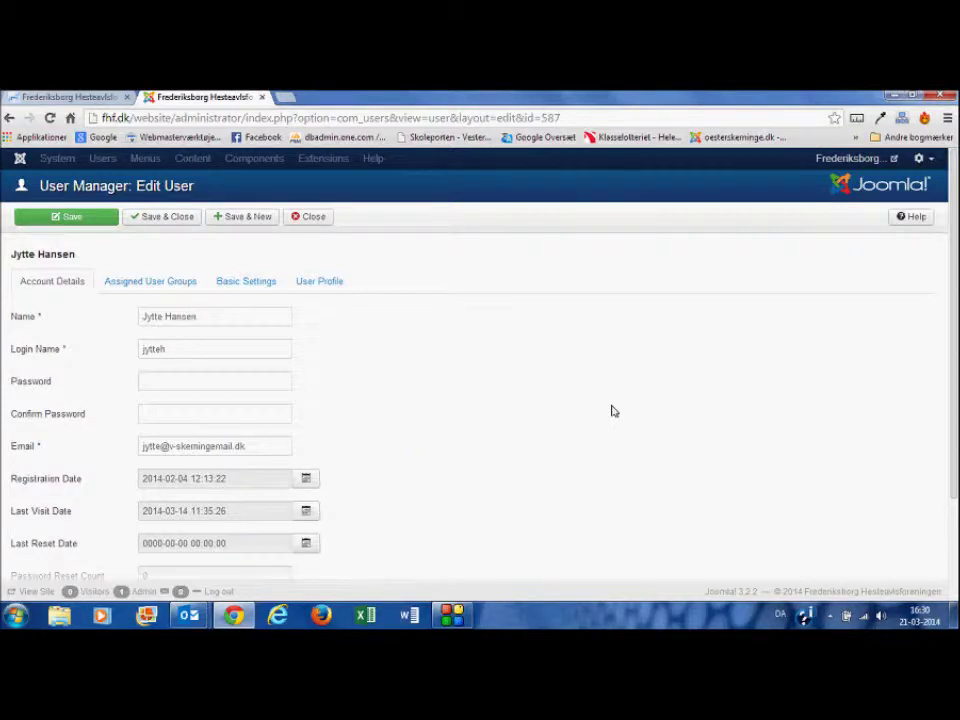
left_click_drag(953, 287, 953, 363)
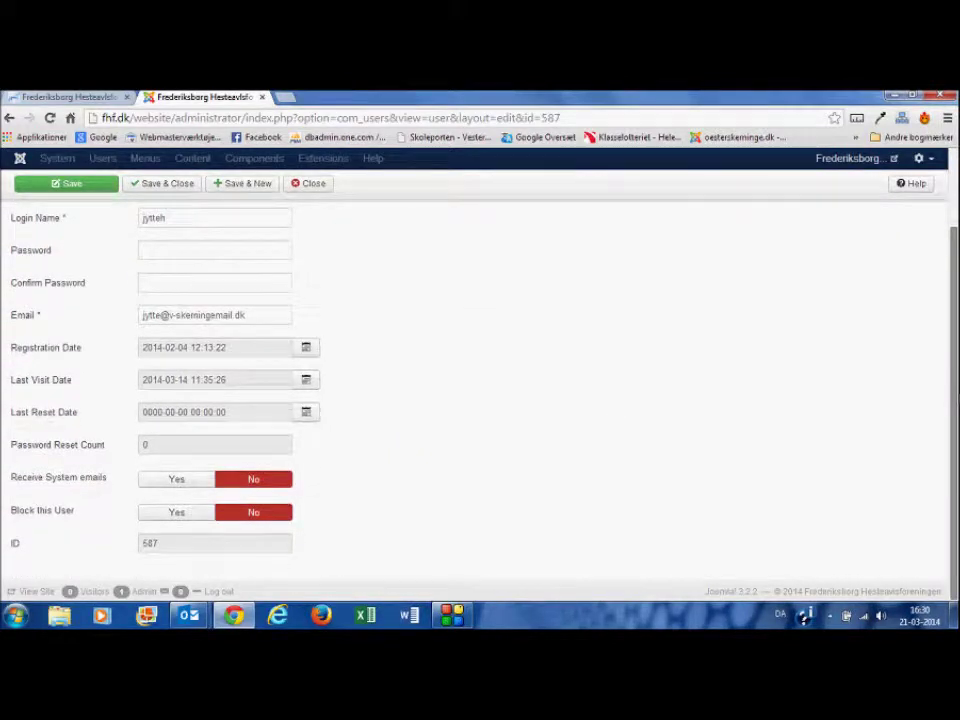
left_click_drag(953, 363, 953, 287)
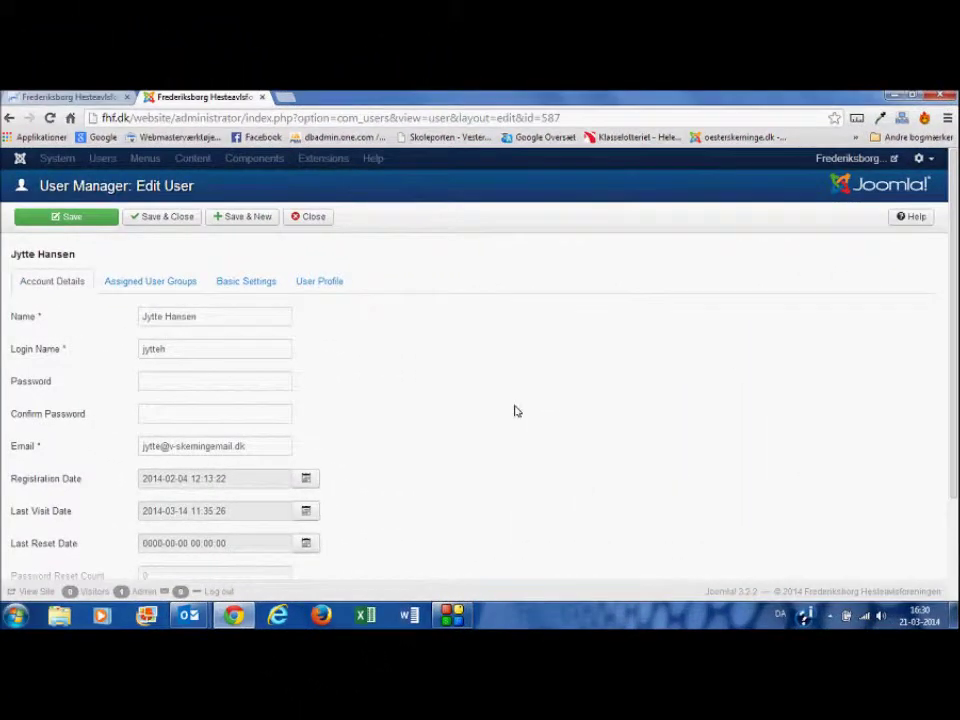
Step: Enter a new password in both password fields and save the user
left_click(158, 384)
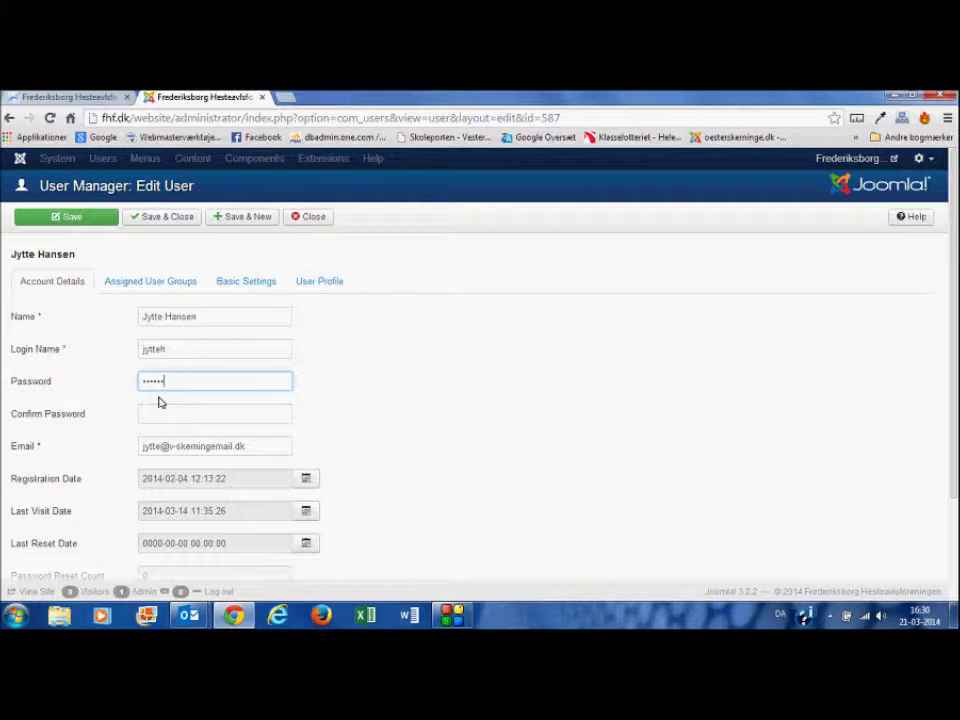
key("Tab")
type("j")
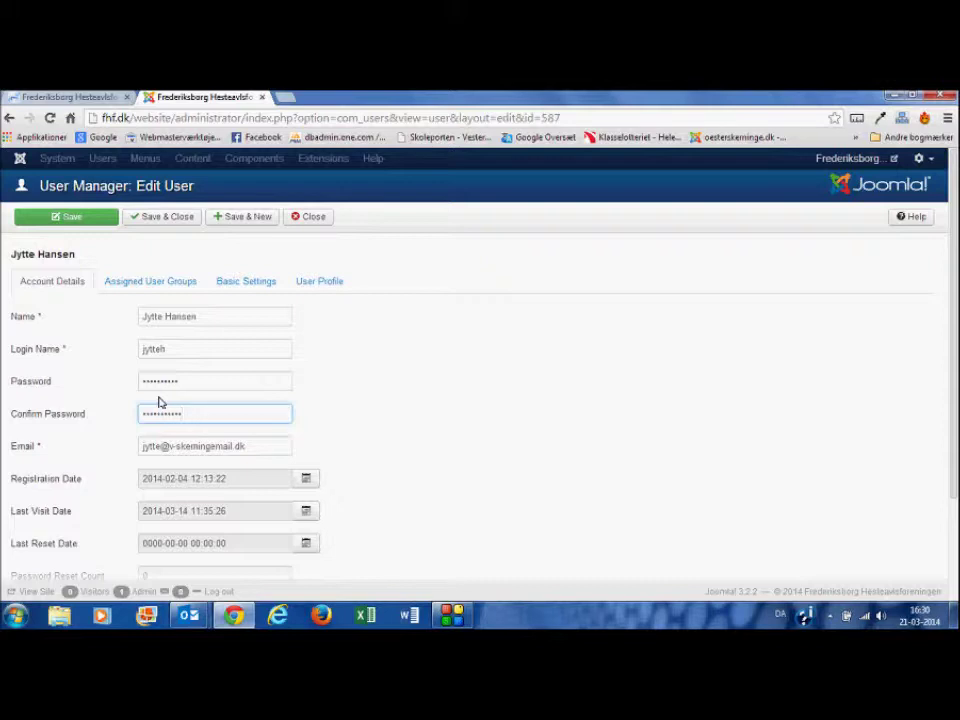
left_click(187, 386)
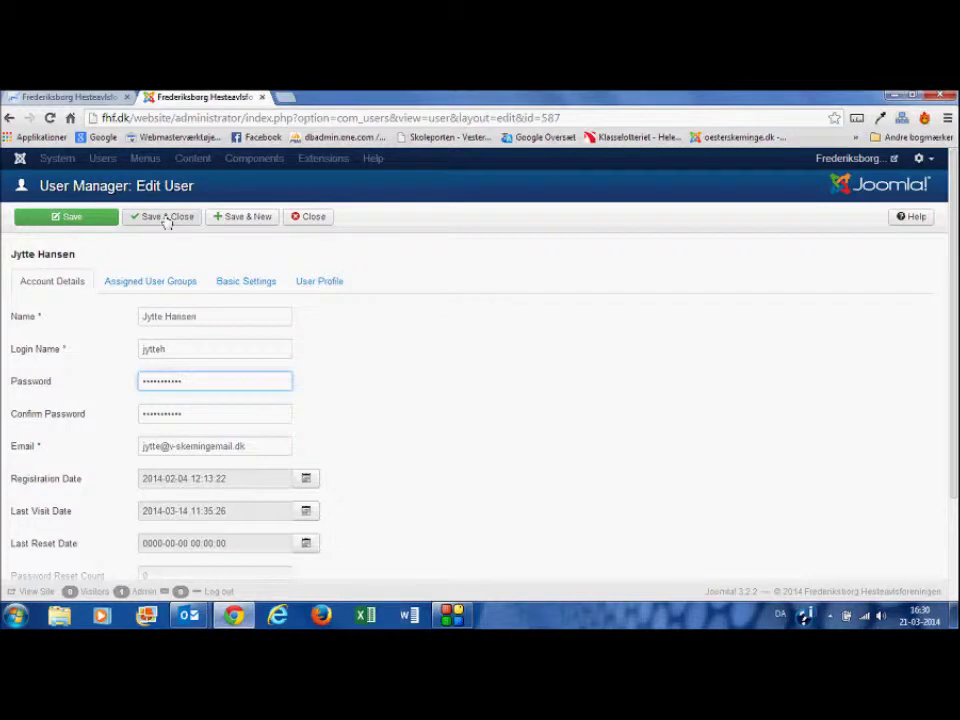
left_click(167, 217)
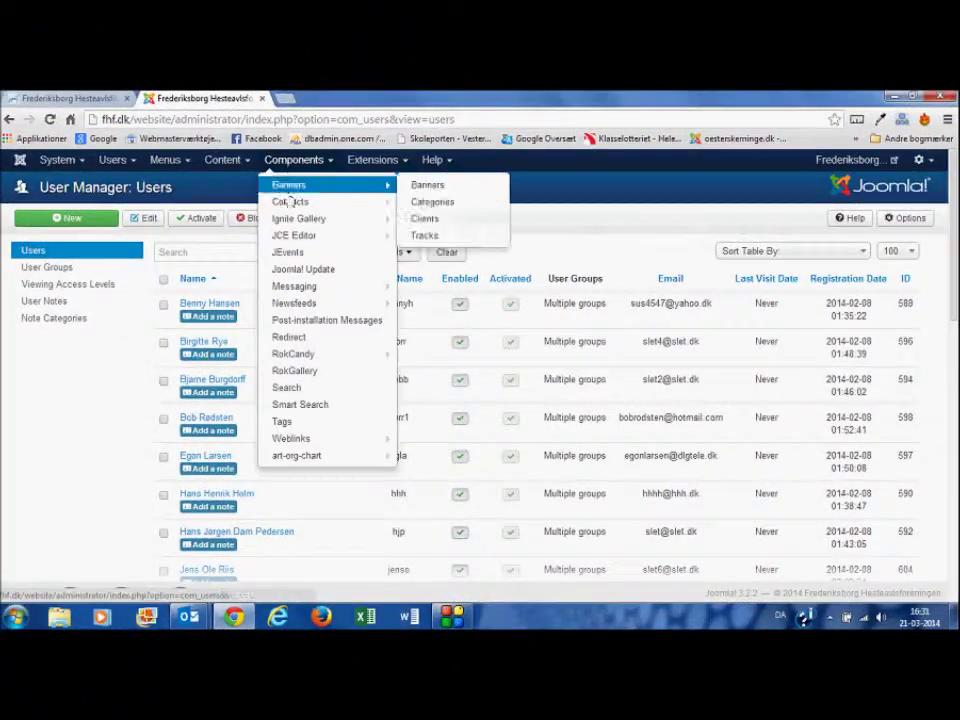
Step: Go to Components > Contacts > Contacts and open the Fyns afdeling contact with ID 5
mouse_move(288, 206)
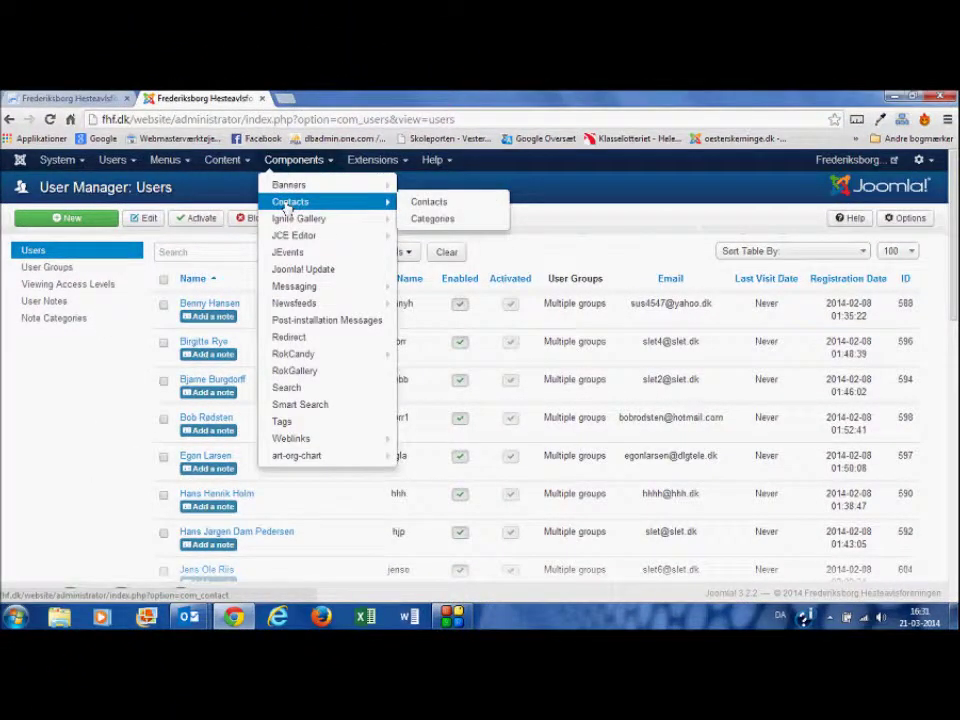
left_click(438, 202)
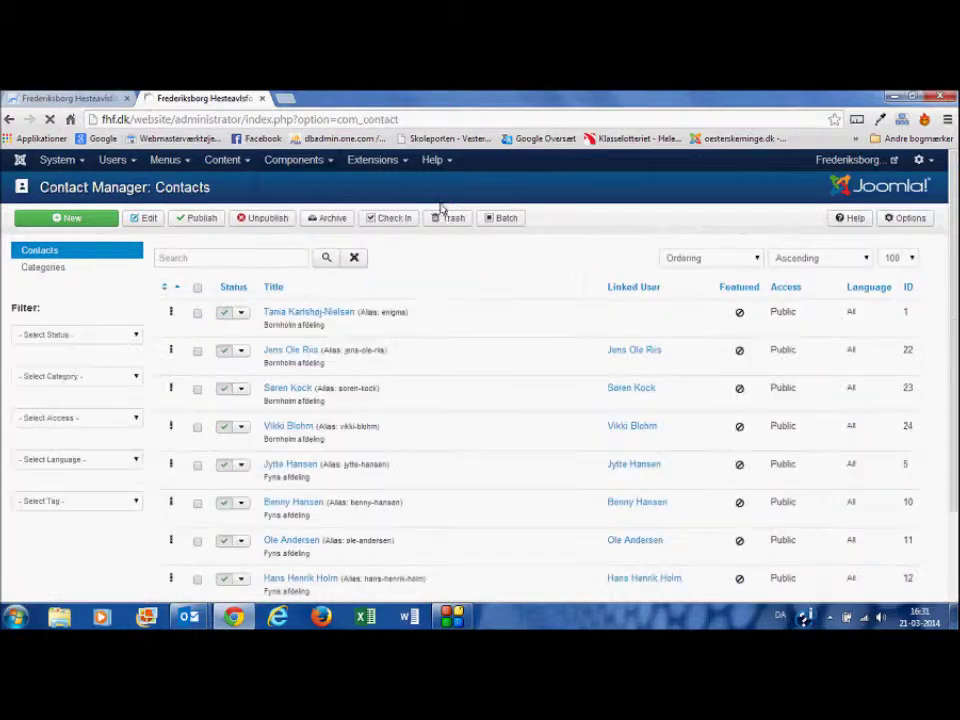
left_click(288, 465)
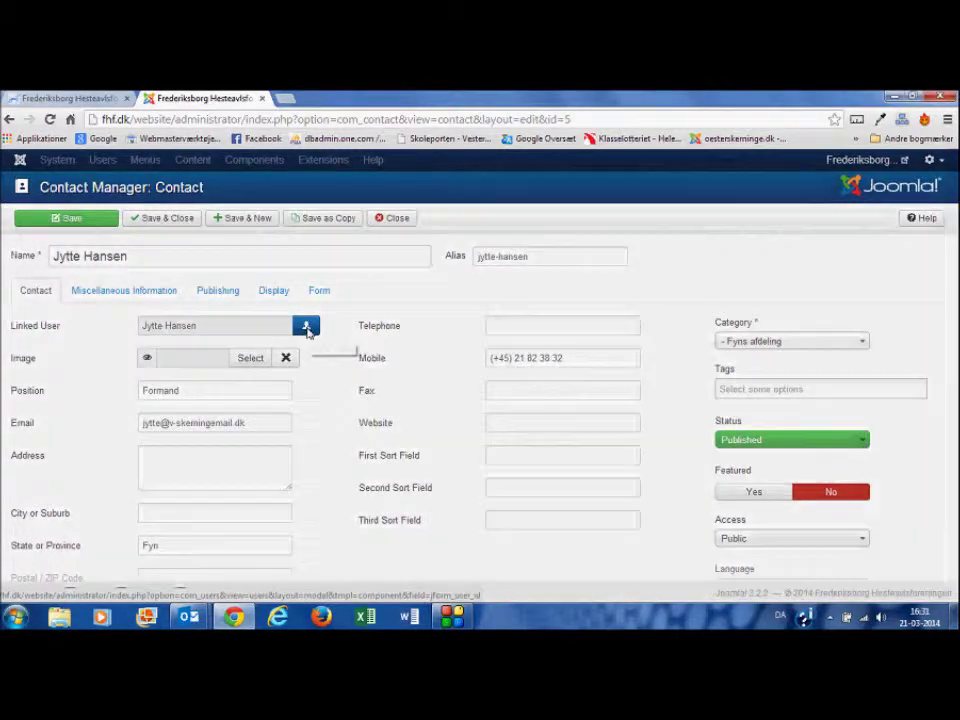
Step: Set the contact's Linked User to the administrator account and save it
left_click(306, 327)
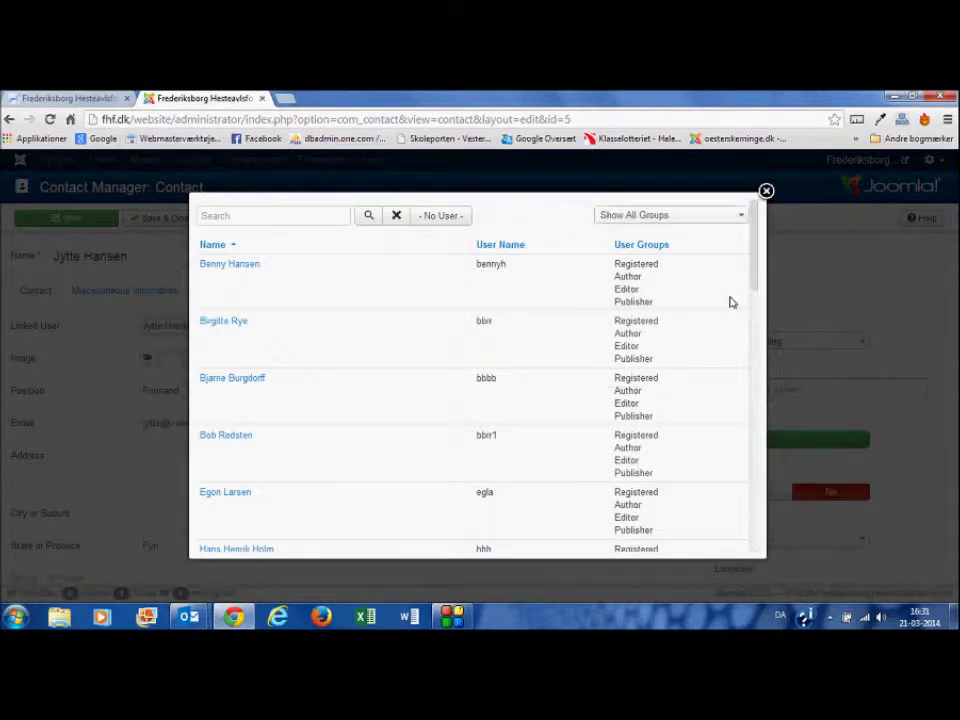
left_click_drag(757, 231, 756, 336)
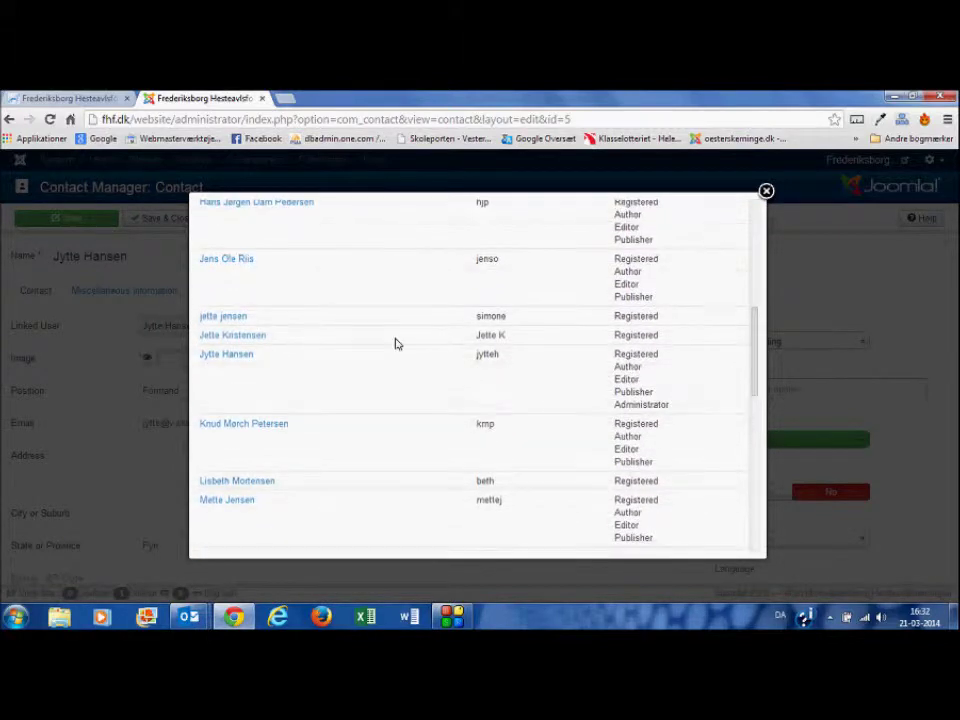
left_click(232, 355)
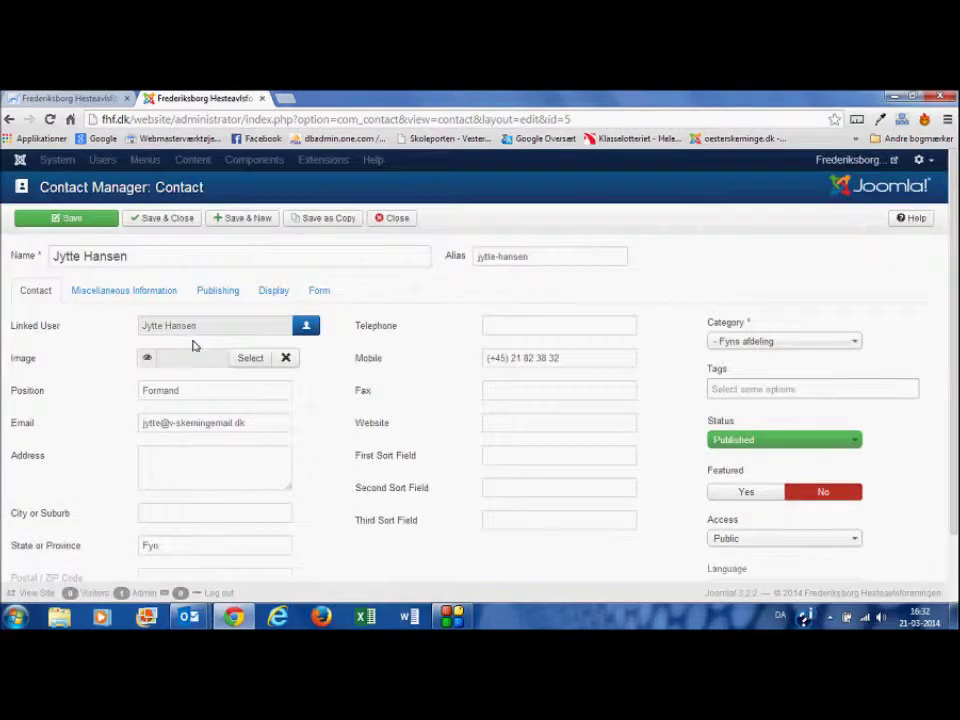
triple_click(142, 325)
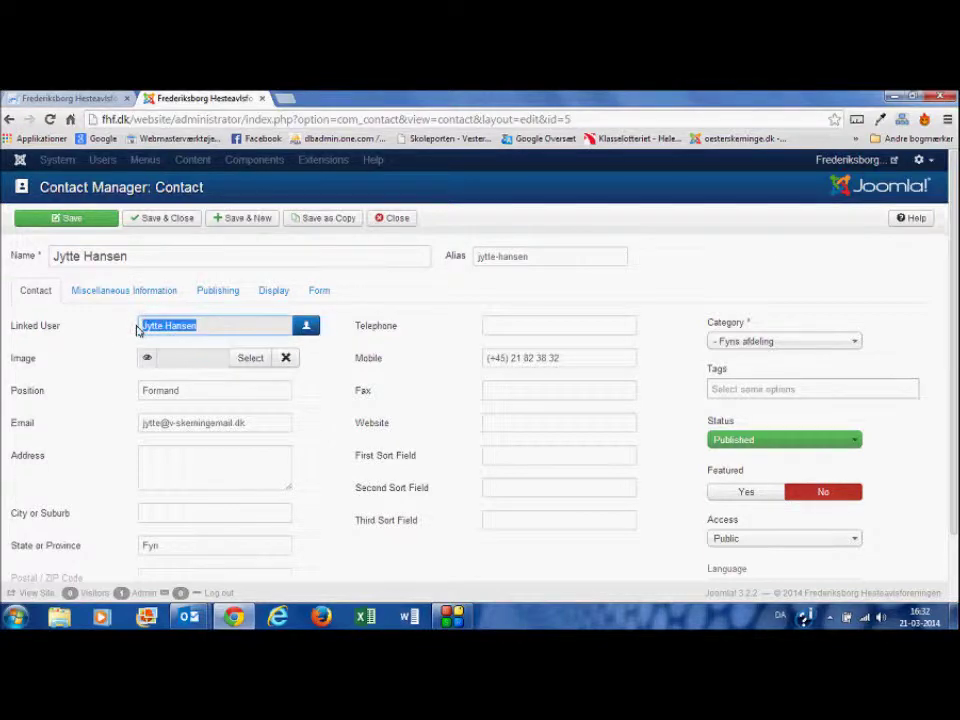
left_click(392, 217)
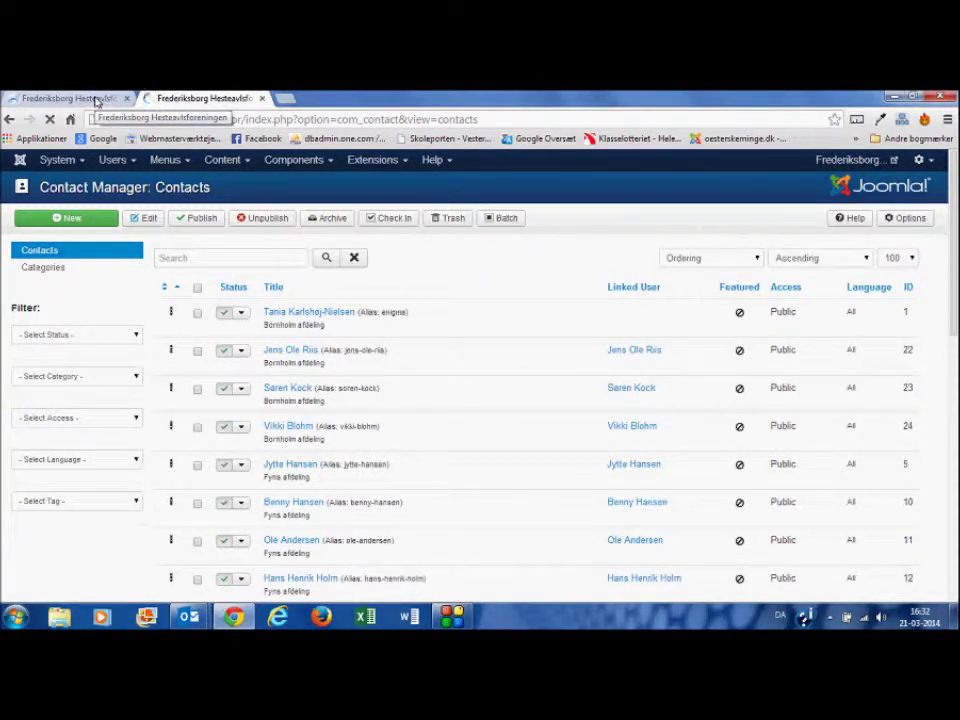
Step: Switch to the public fhf.dk website tab and bring up the KONTAKT menu
left_click(96, 101)
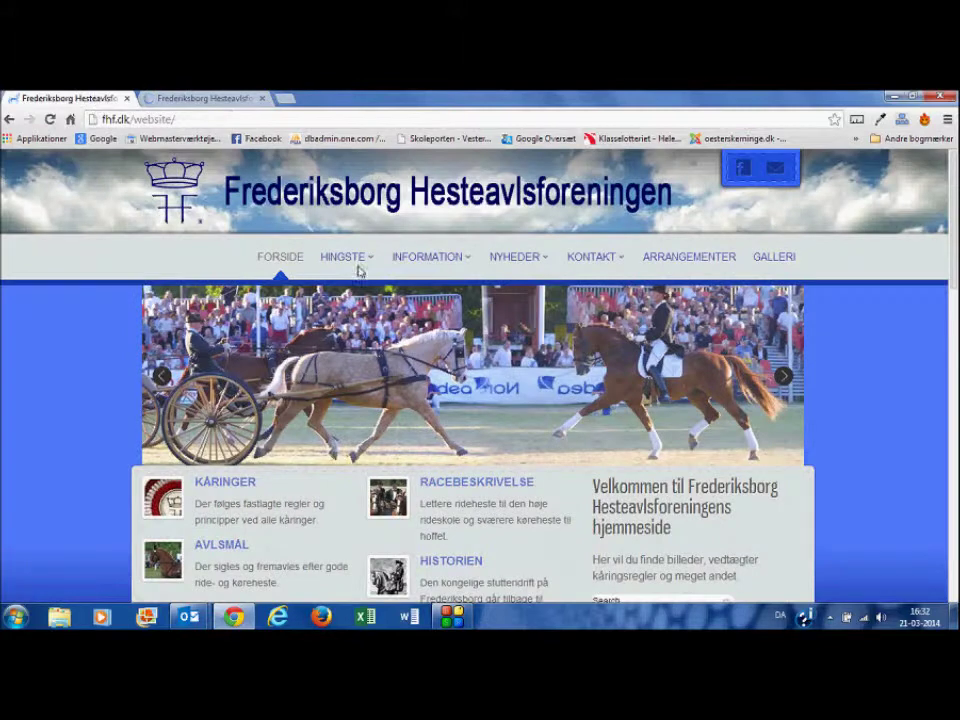
mouse_move(551, 254)
mouse_move(606, 264)
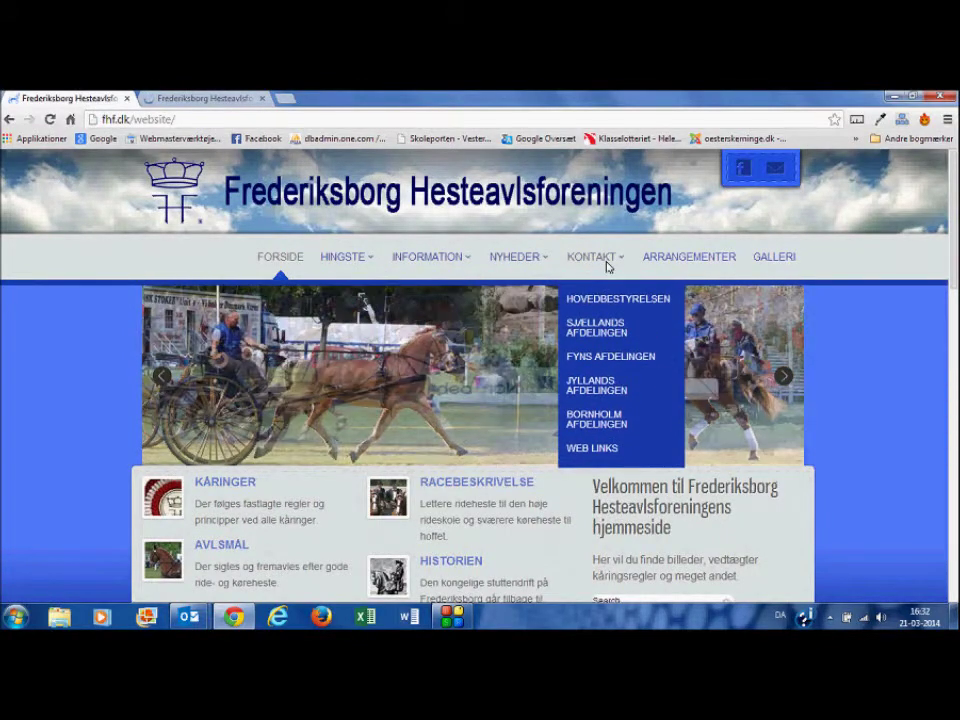